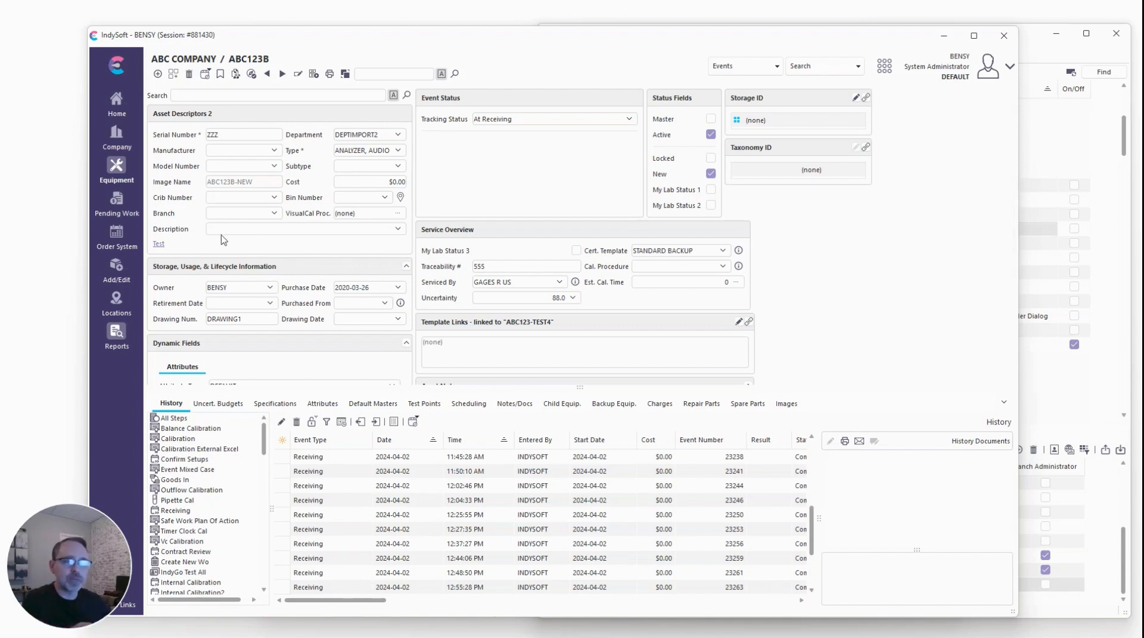
Open Pending Work and open the document sign-off for certificate CC12113.
left_click(117, 202)
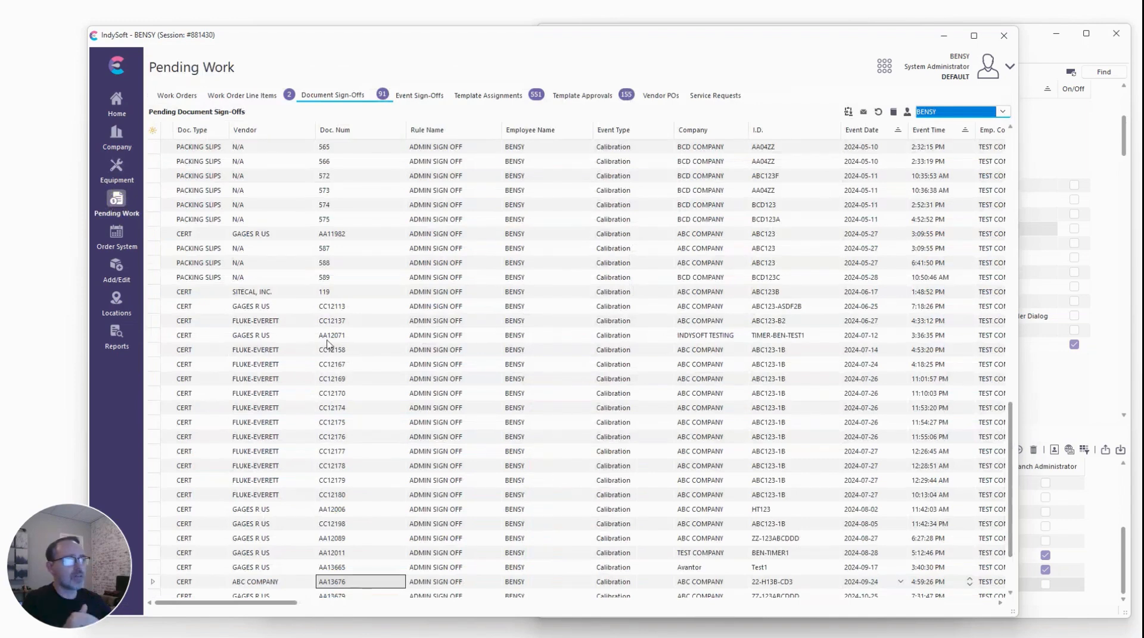
left_click(298, 306)
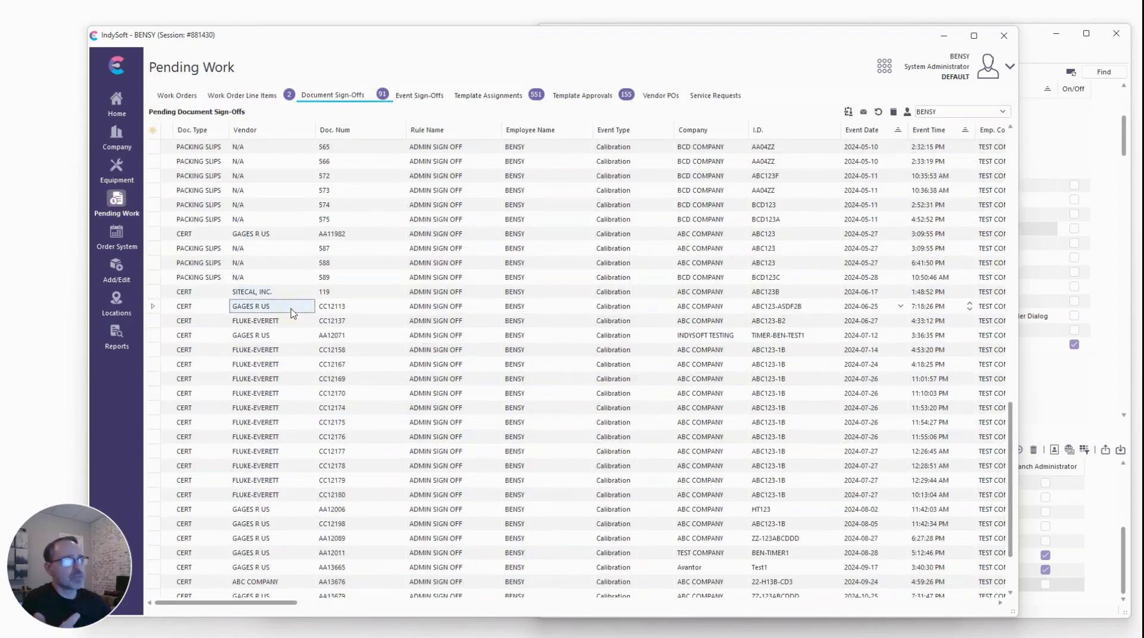
left_click(291, 312)
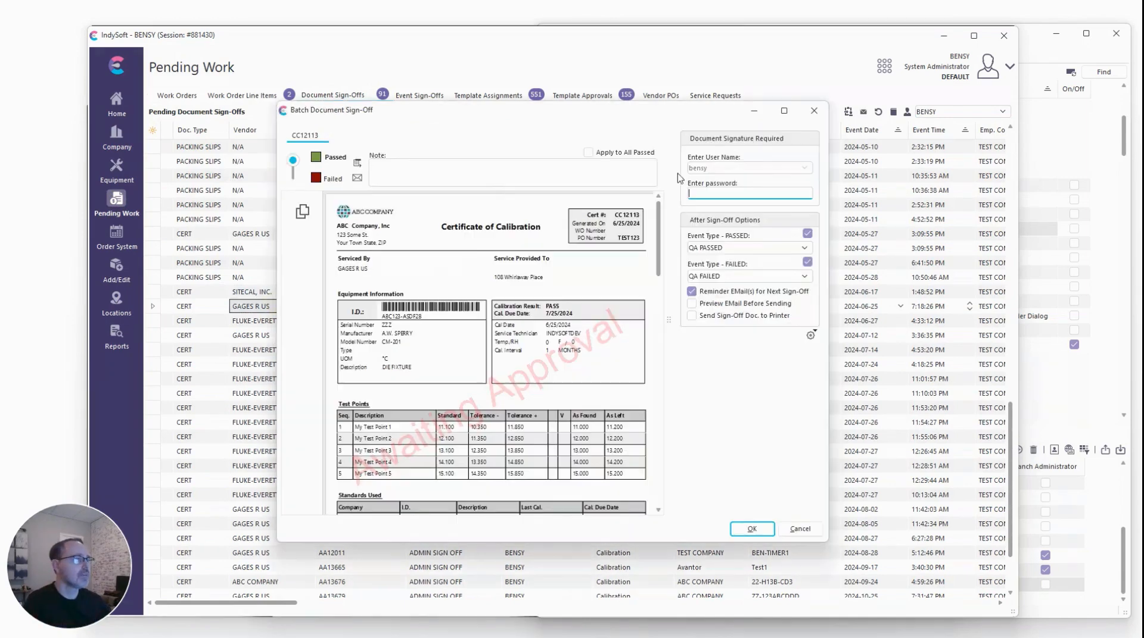
Sign off the certificate by entering the account password and the note test, then confirm.
type("************")
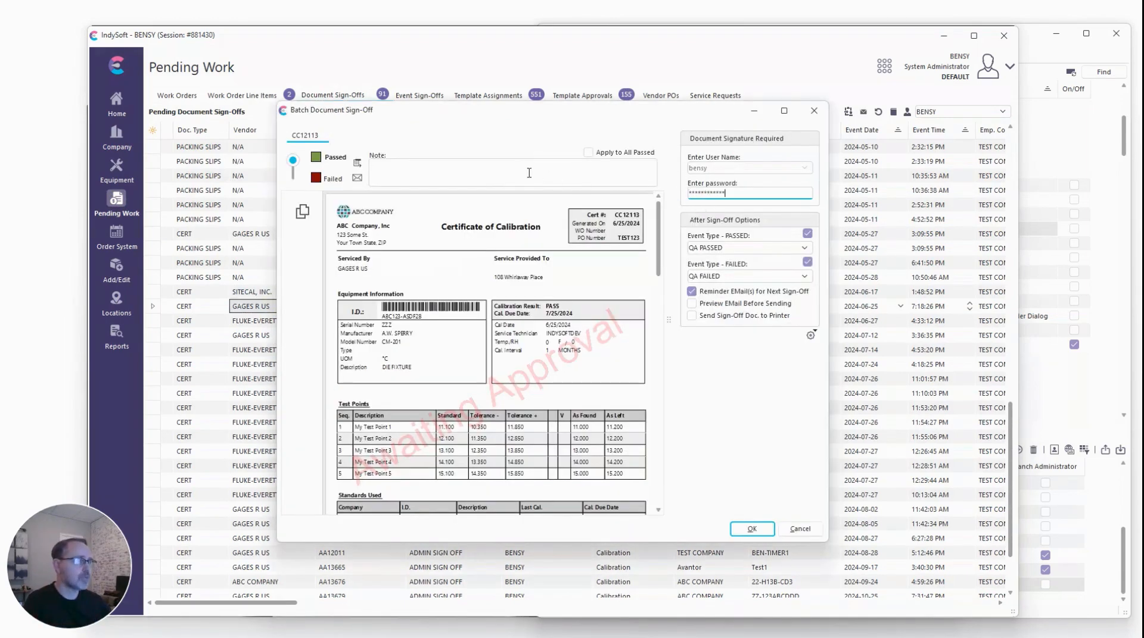
left_click(521, 171)
type("test")
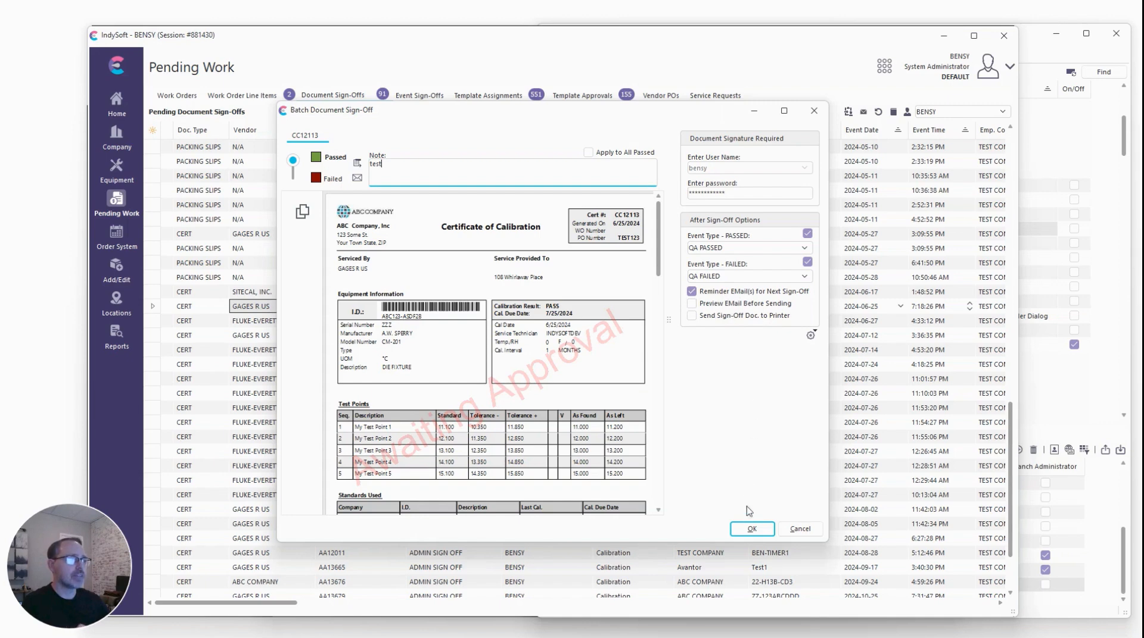
left_click(751, 529)
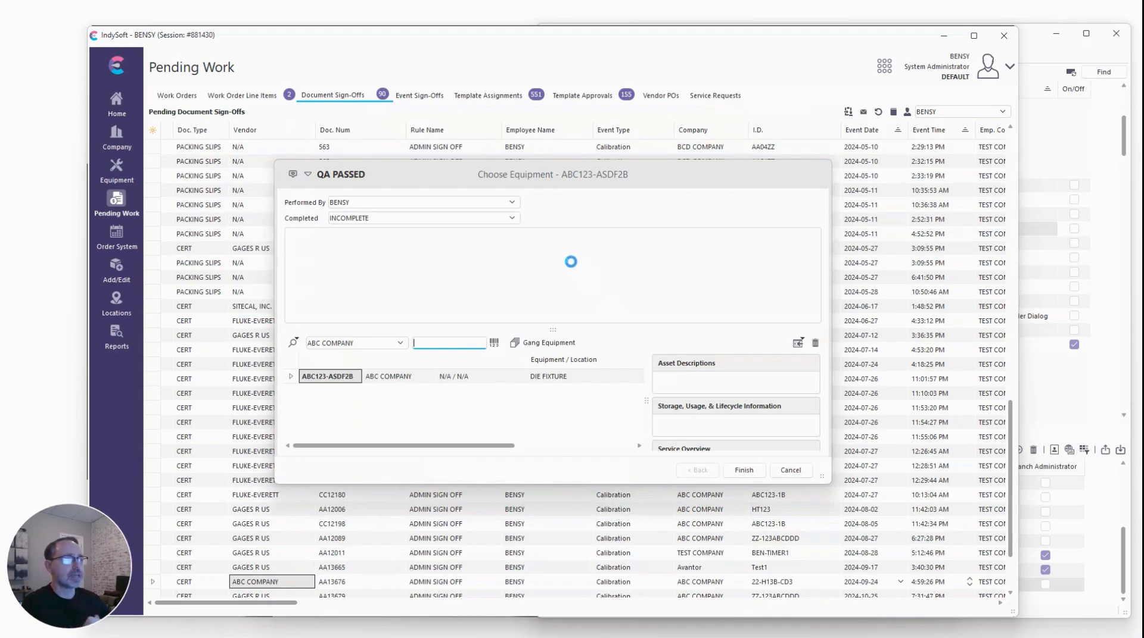
Add the note asdfasdf to the QA PASSED event, finish it and mark the event as complete.
left_click(524, 258)
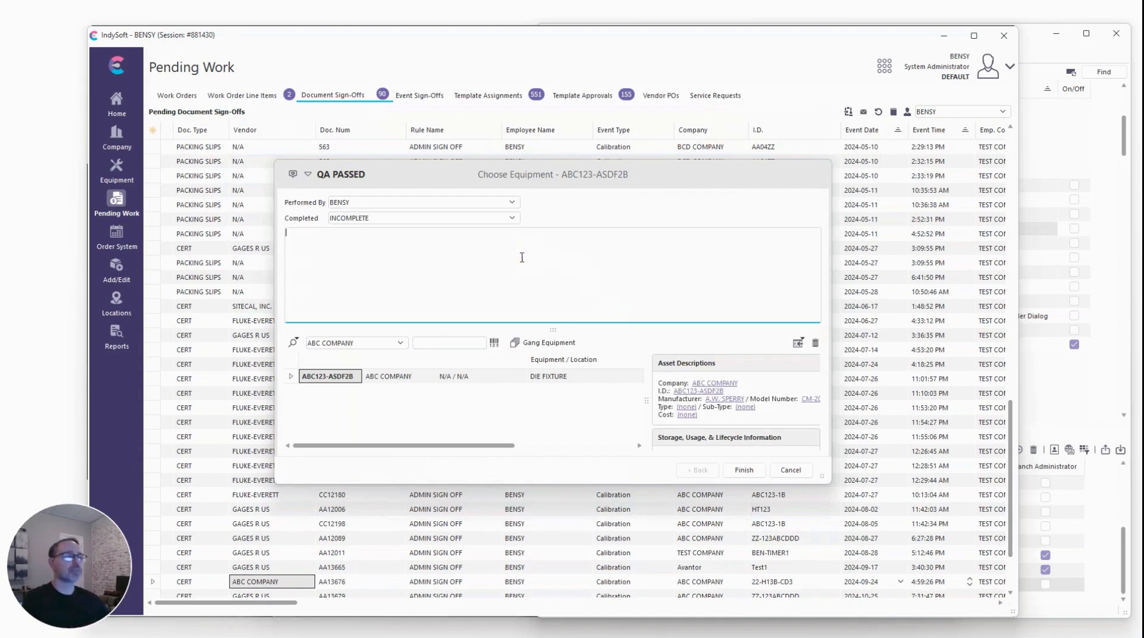
type("asdfasdf")
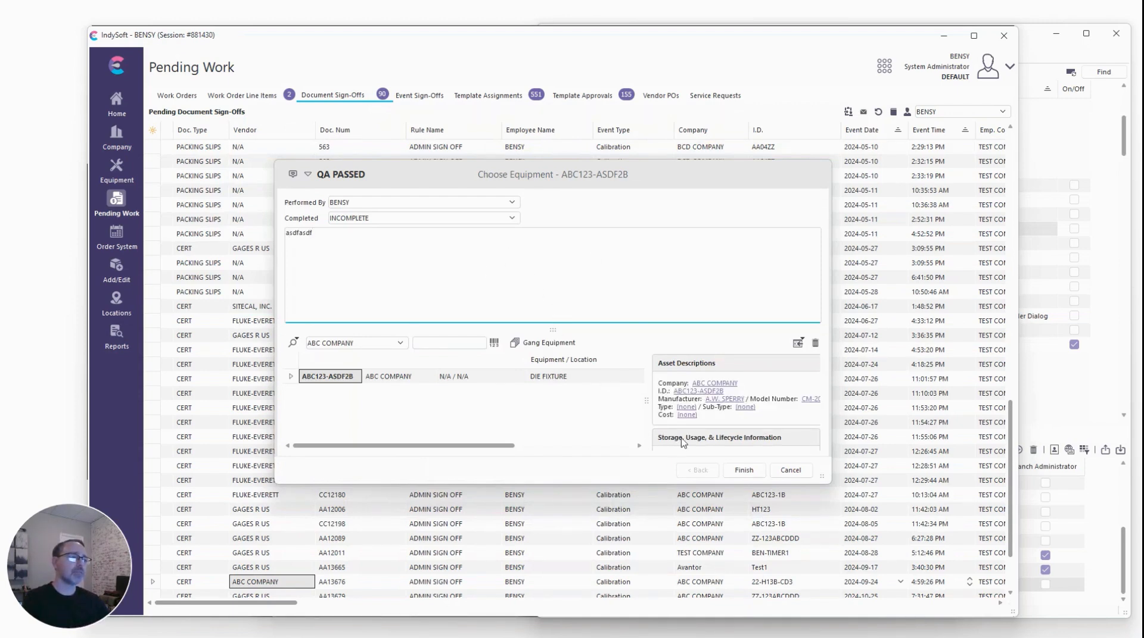
left_click(744, 470)
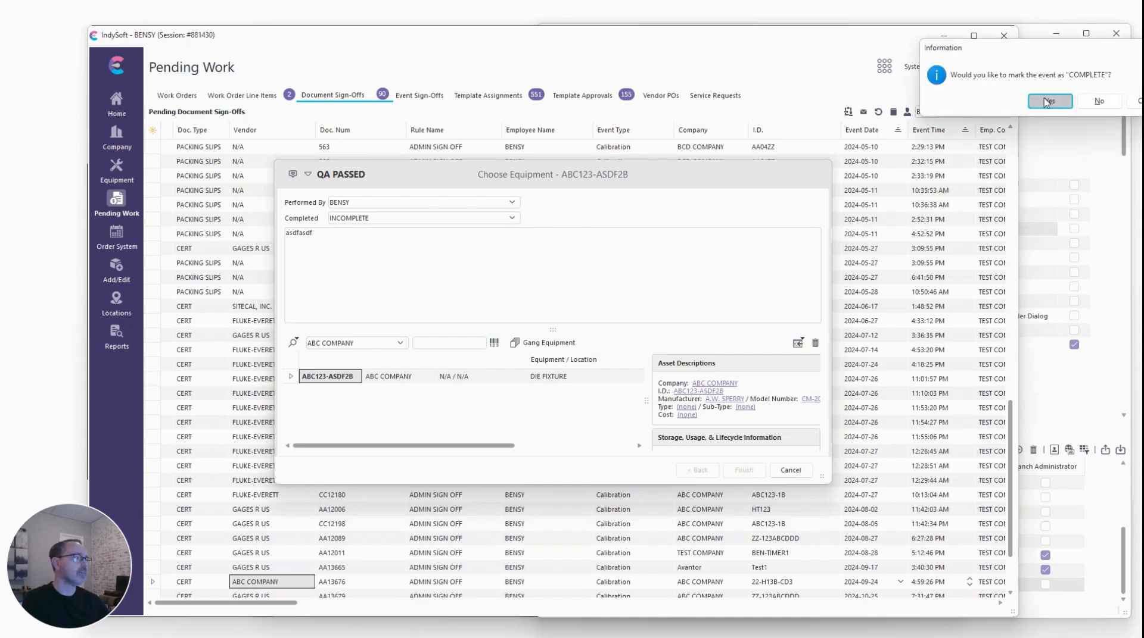
left_click(1049, 101)
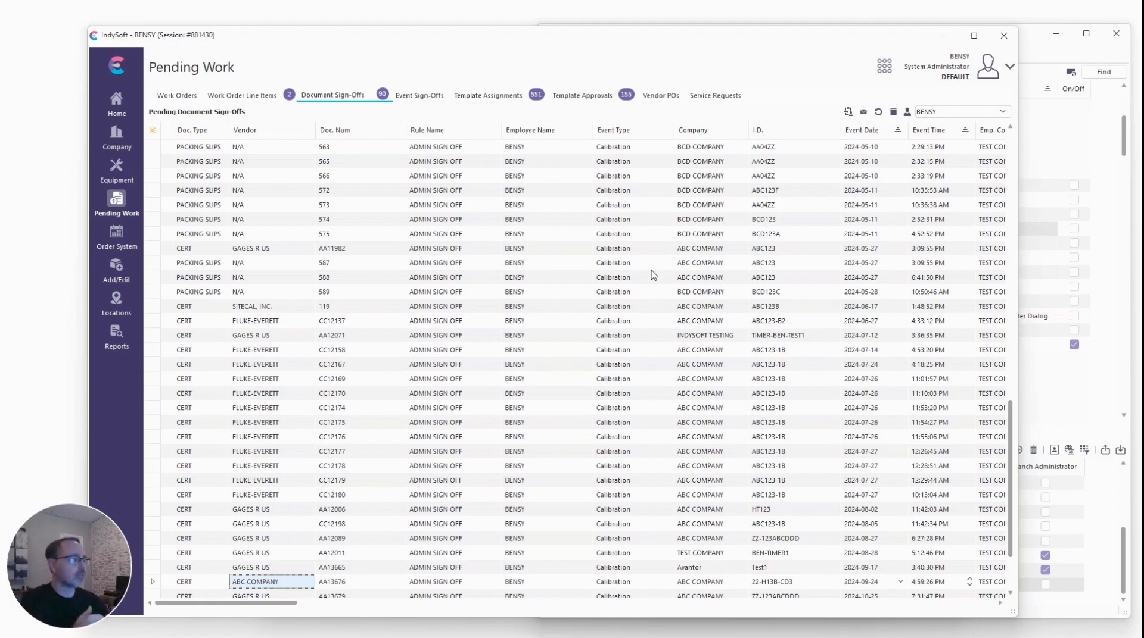
Open the document sign-off for receipt 618 at the bottom of the pending list.
scroll(652, 276, "down", 2)
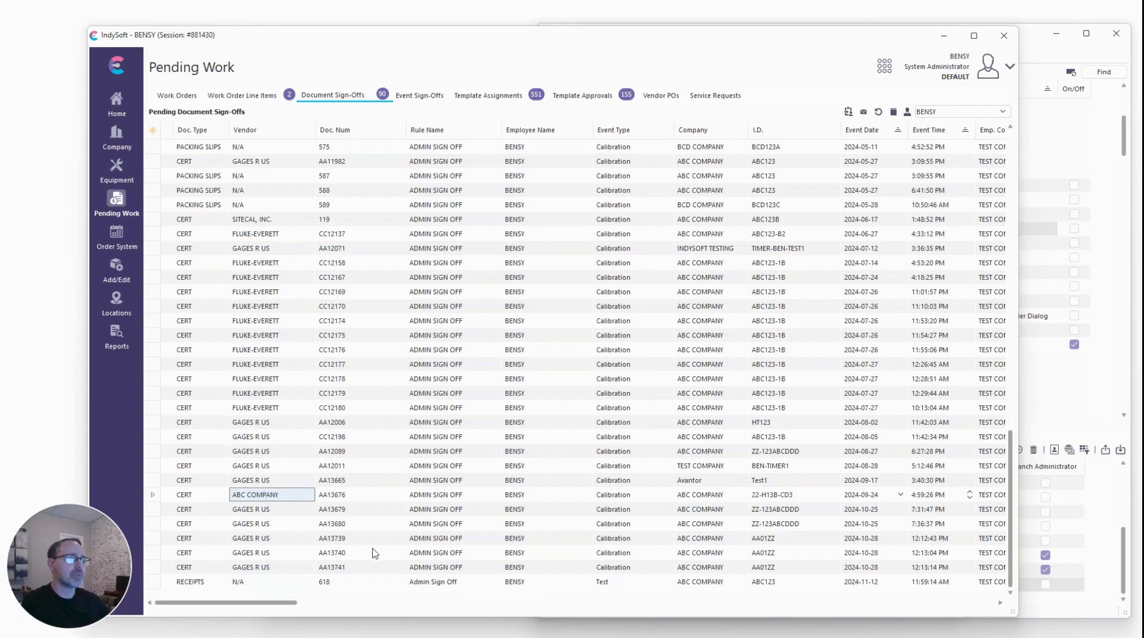
left_click(351, 581)
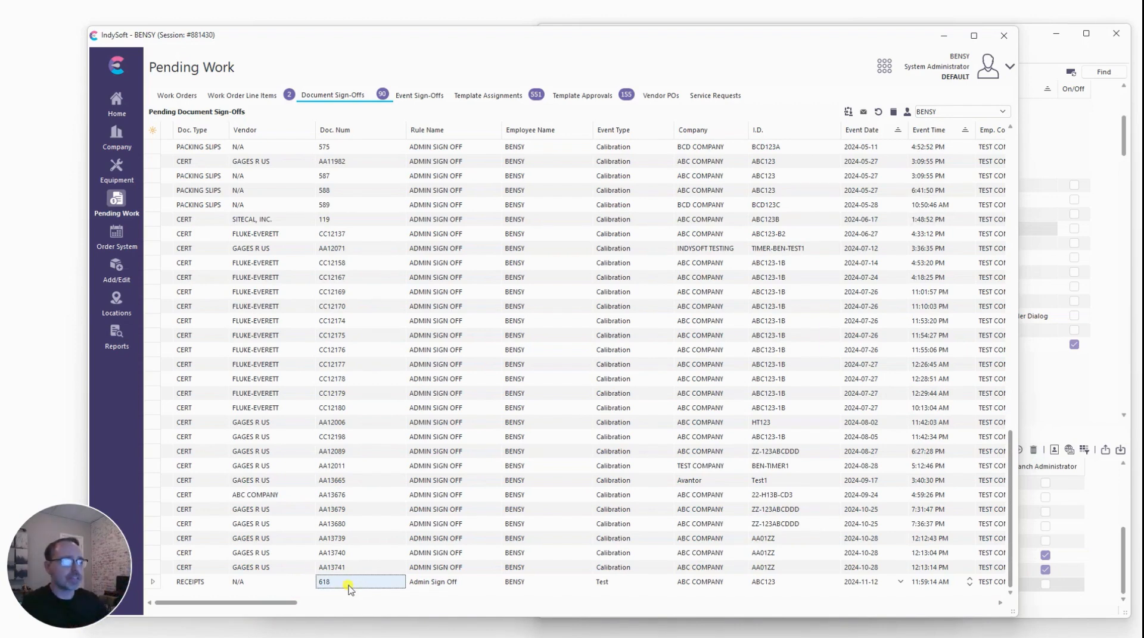
double_click(349, 588)
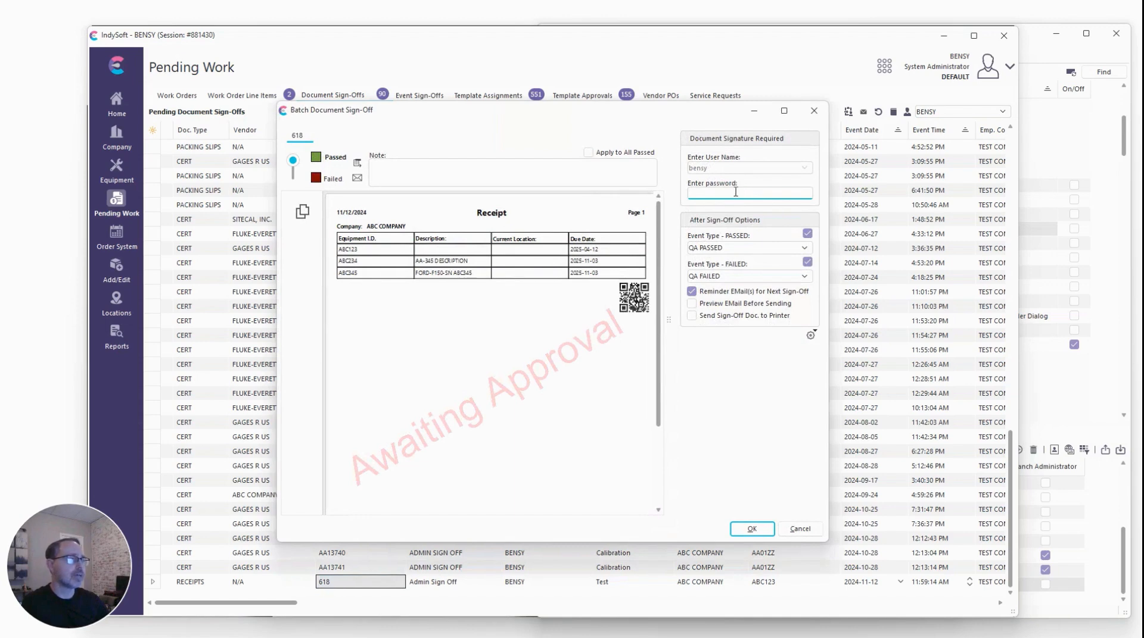
Sign off the receipt by entering the account password and the note test123, then confirm.
type("************")
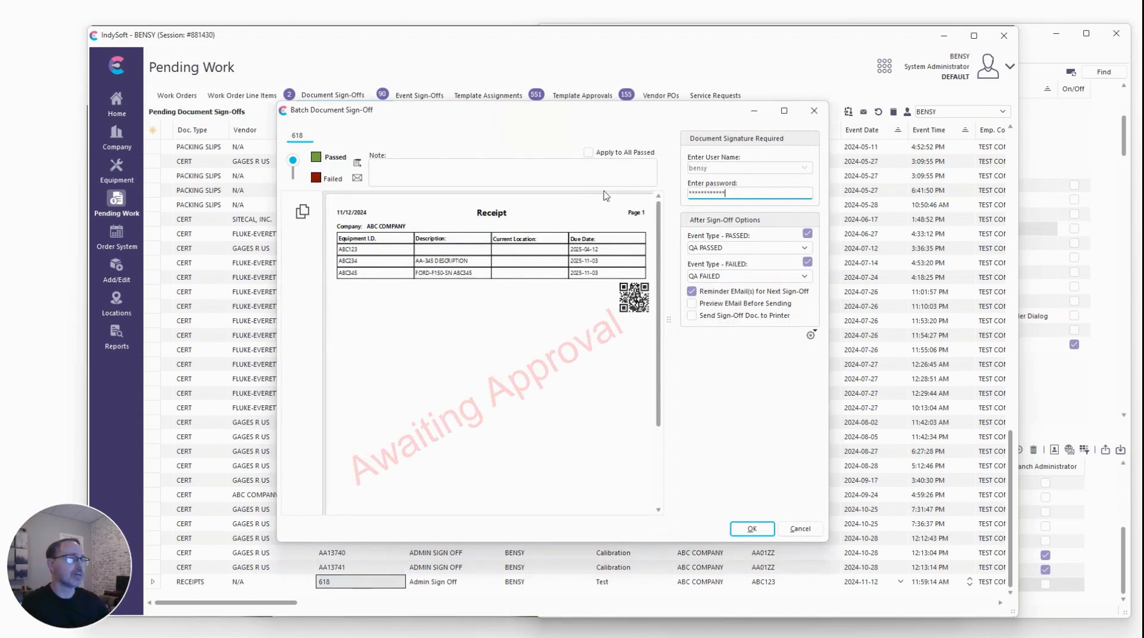
left_click(581, 182)
type("test123")
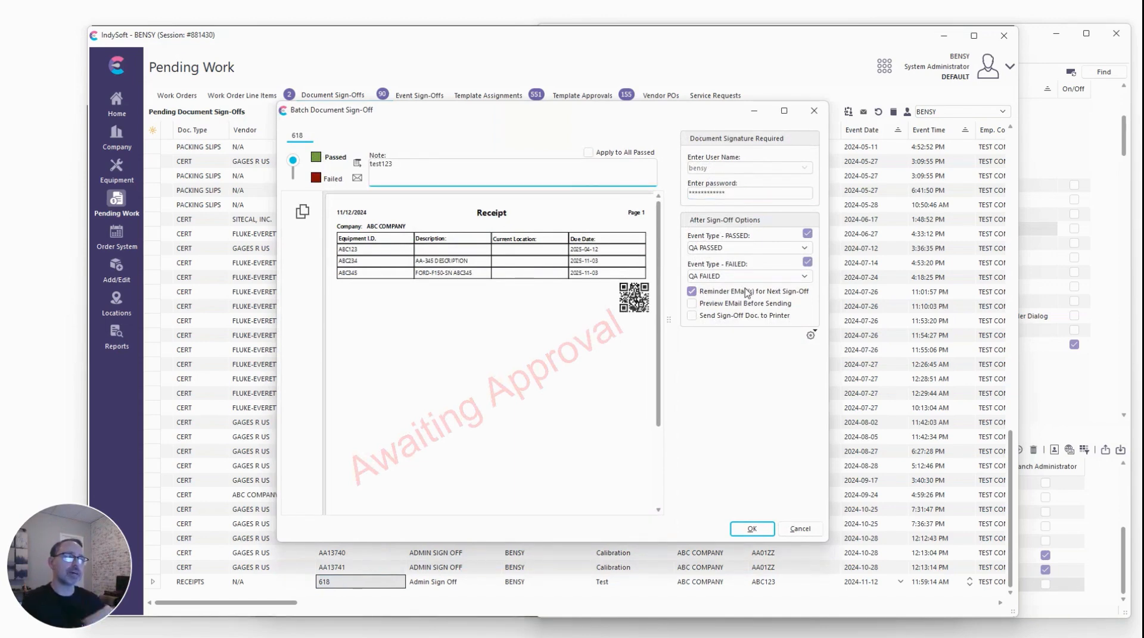
key("Return")
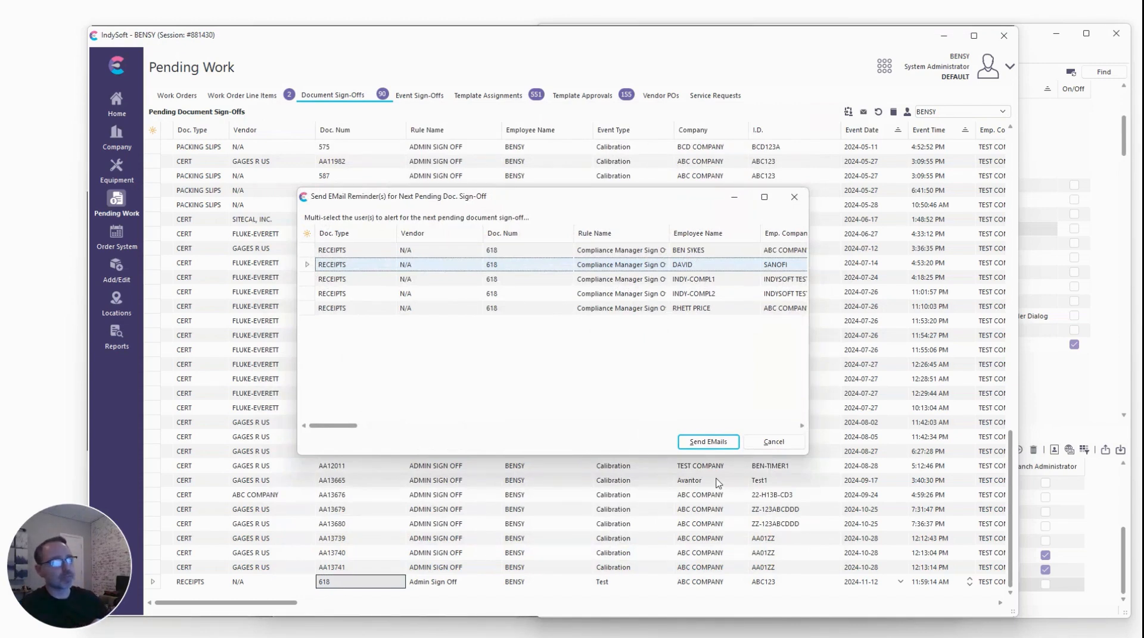
Send an email reminder for the next pending sign-off to the first listed compliance manager.
left_click(608, 251)
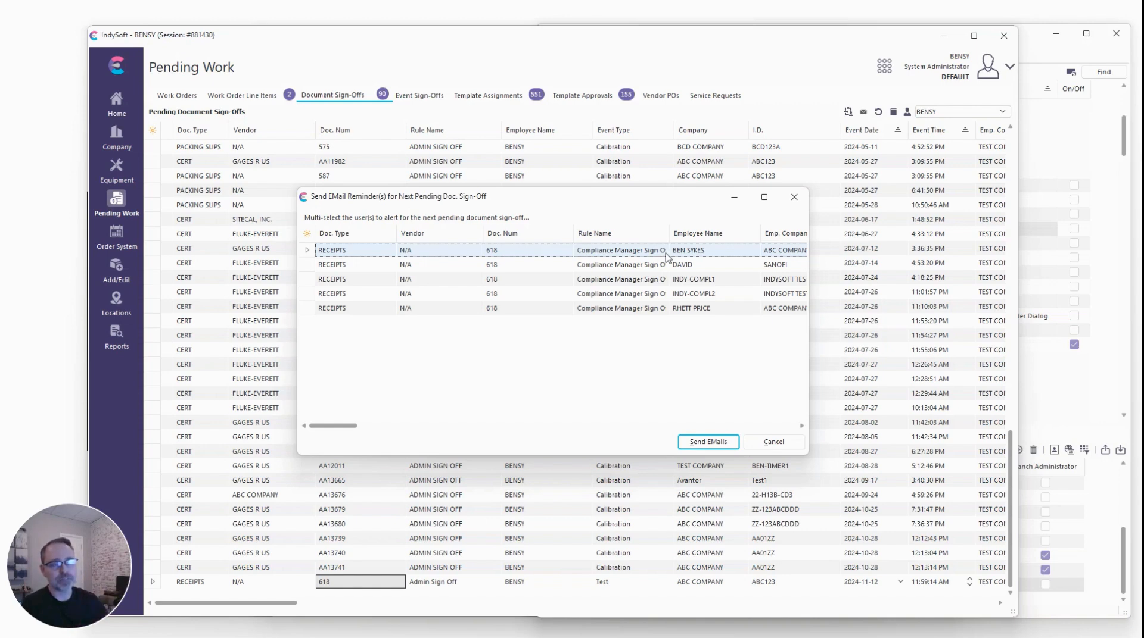
left_click(701, 442)
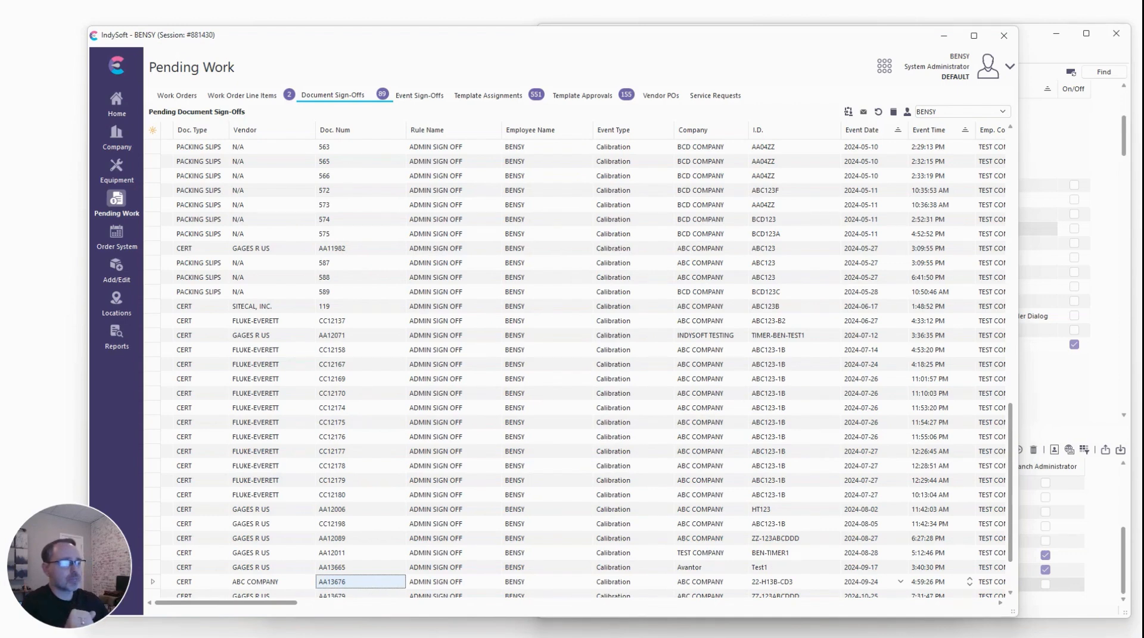
left_click(271, 335)
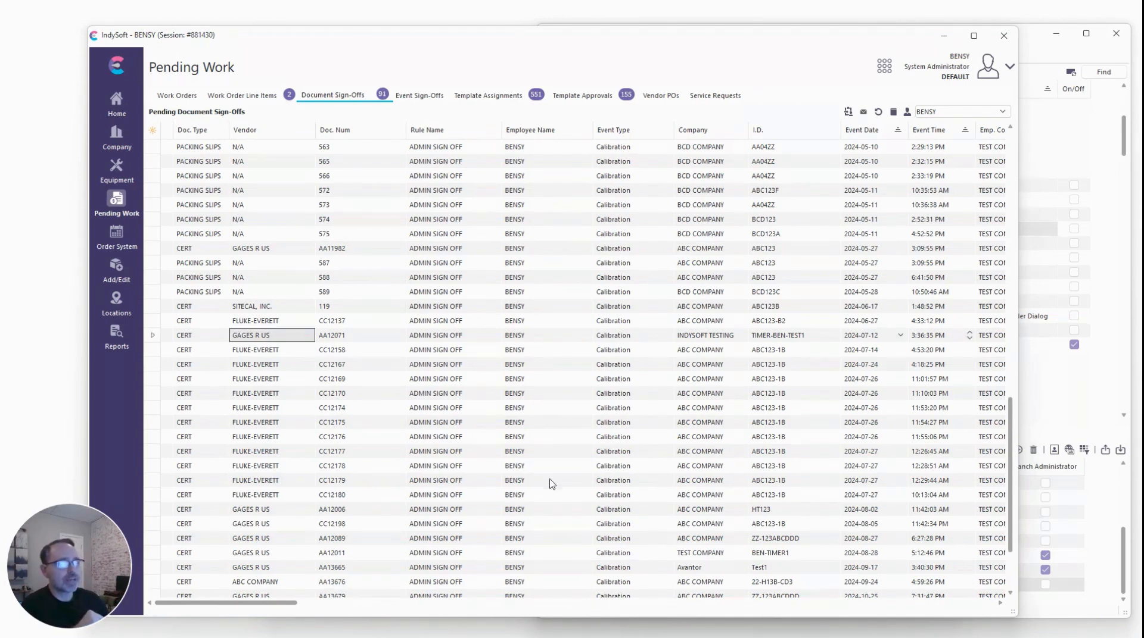
scroll(480, 430, "down", 3)
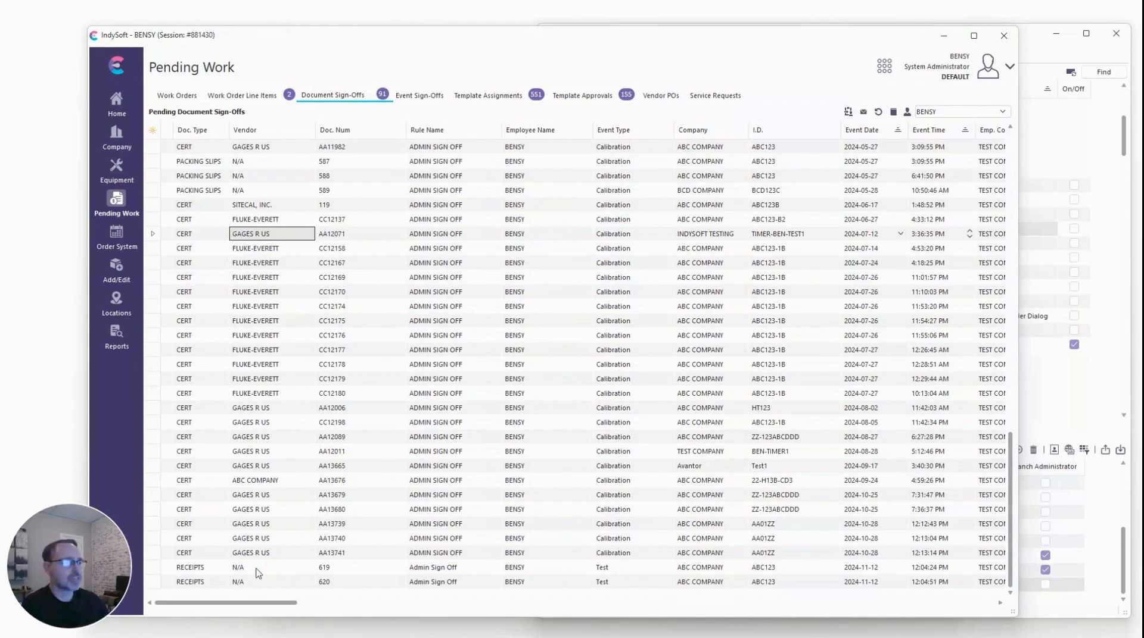
Enable Auto-Prompt for Sign-Off Note and Require Sign-Off Note in System-Wide Preferences and save.
left_click(884, 67)
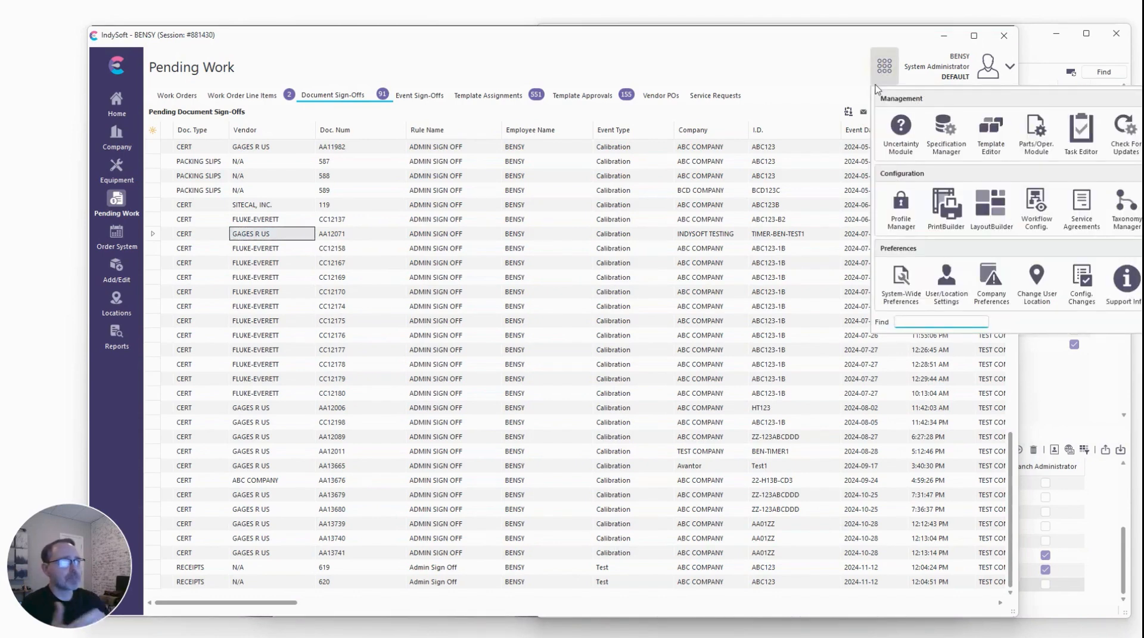
left_click(902, 283)
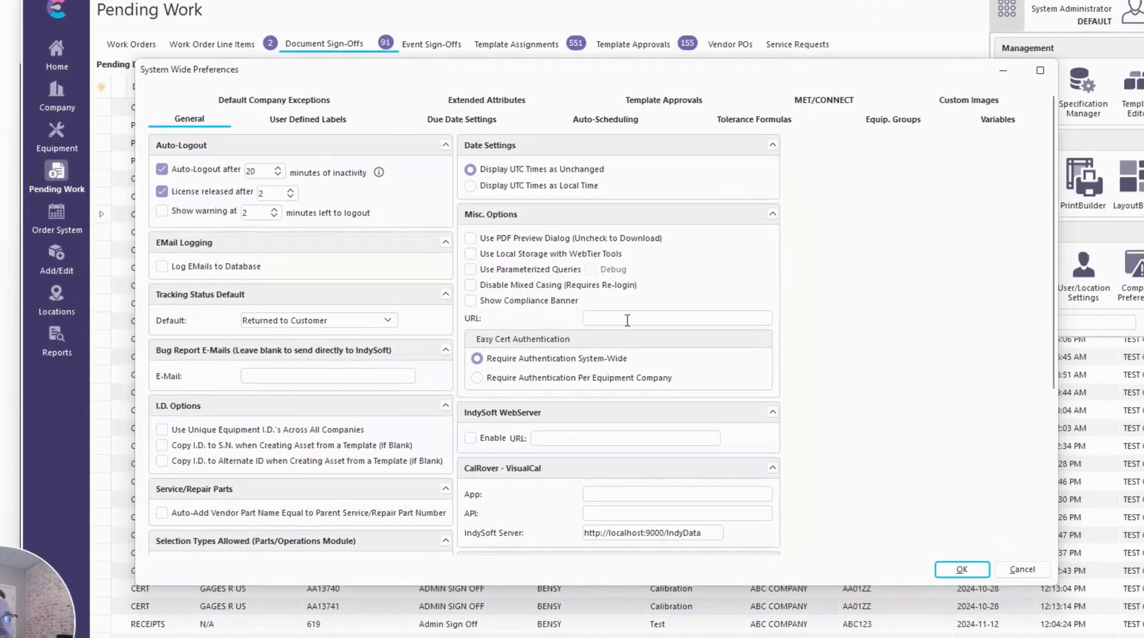
scroll(802, 330, "down", 4)
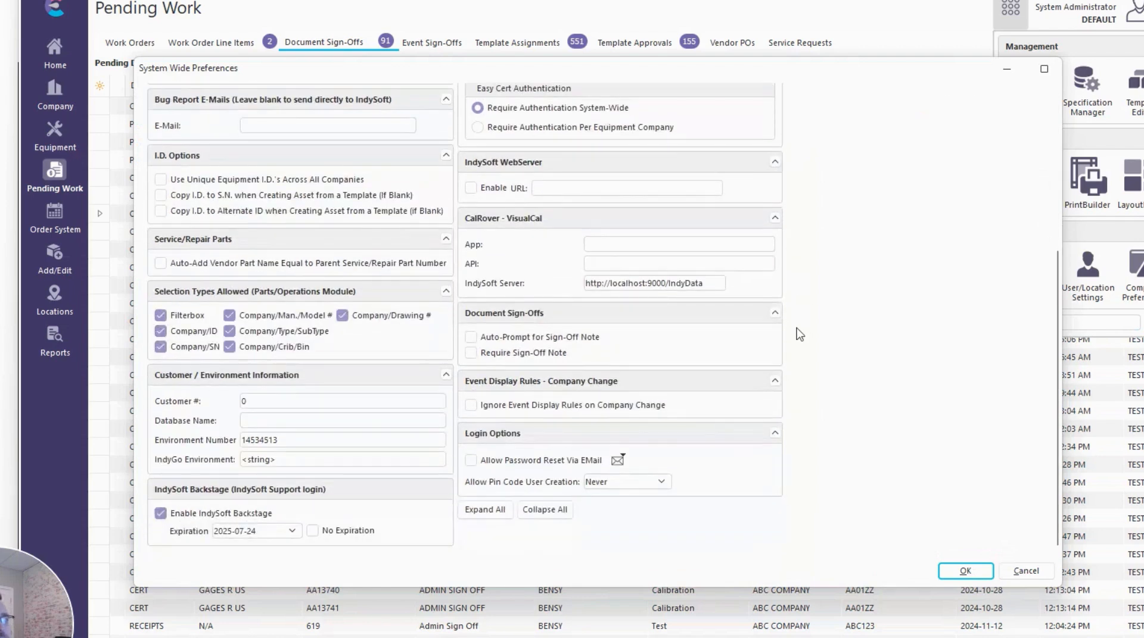
left_click(486, 337)
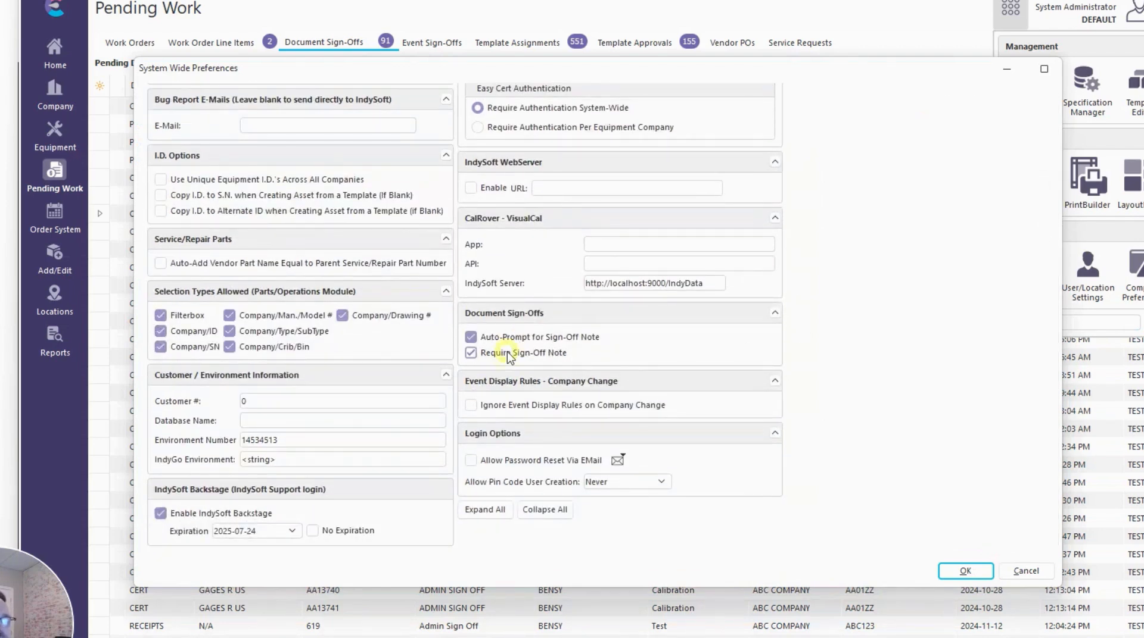
left_click(511, 355)
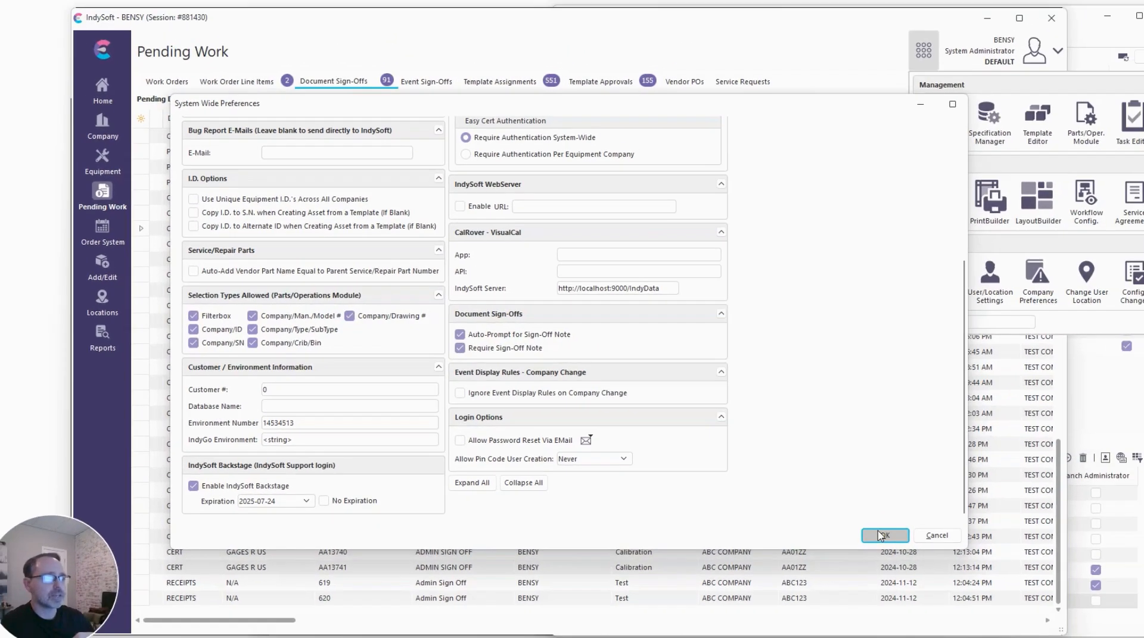
left_click(922, 553)
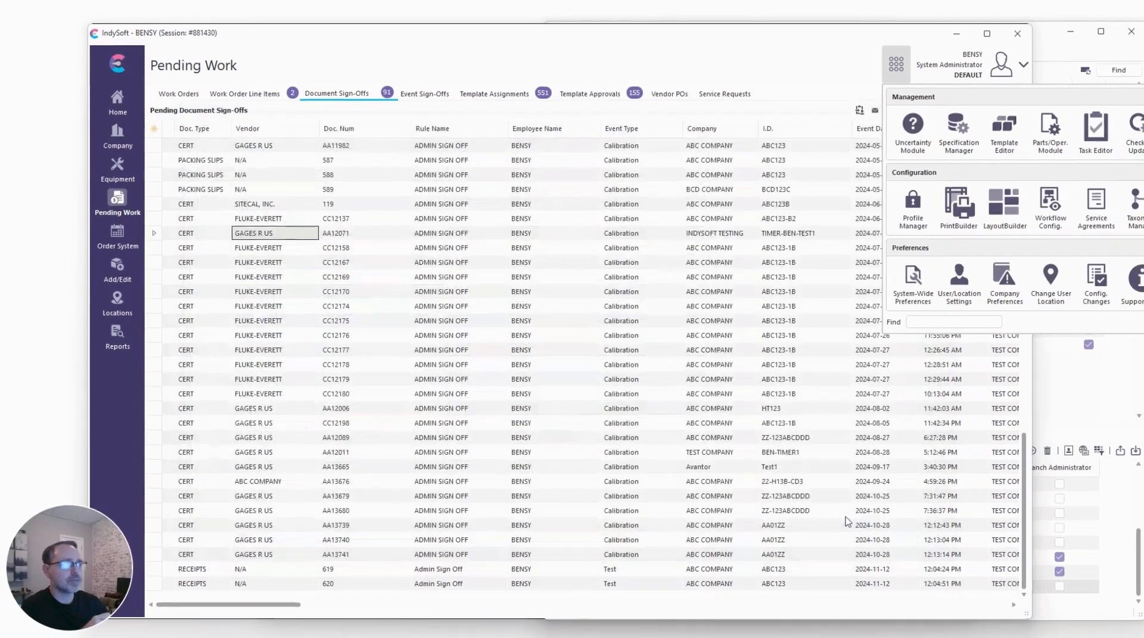
Turn on the Document Sign-Offs options from Add Per-Document Notes through Hide/Disable all After Sign-Off Options for the profile.
left_click(801, 76)
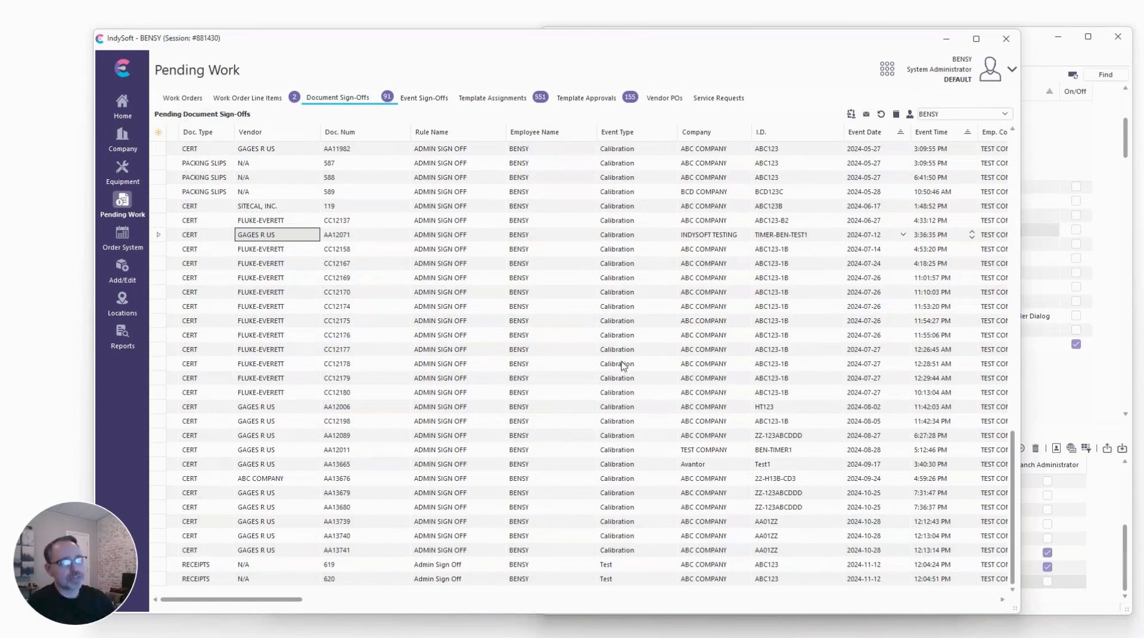
left_click(1048, 62)
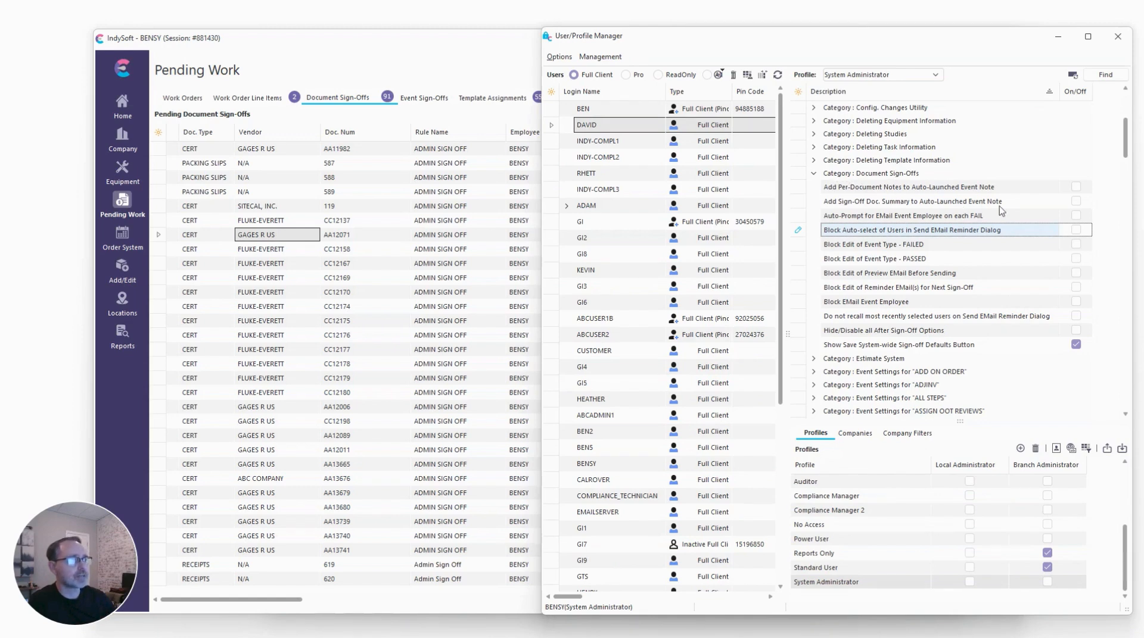
left_click(1076, 188)
left_click(1076, 202)
left_click(1076, 217)
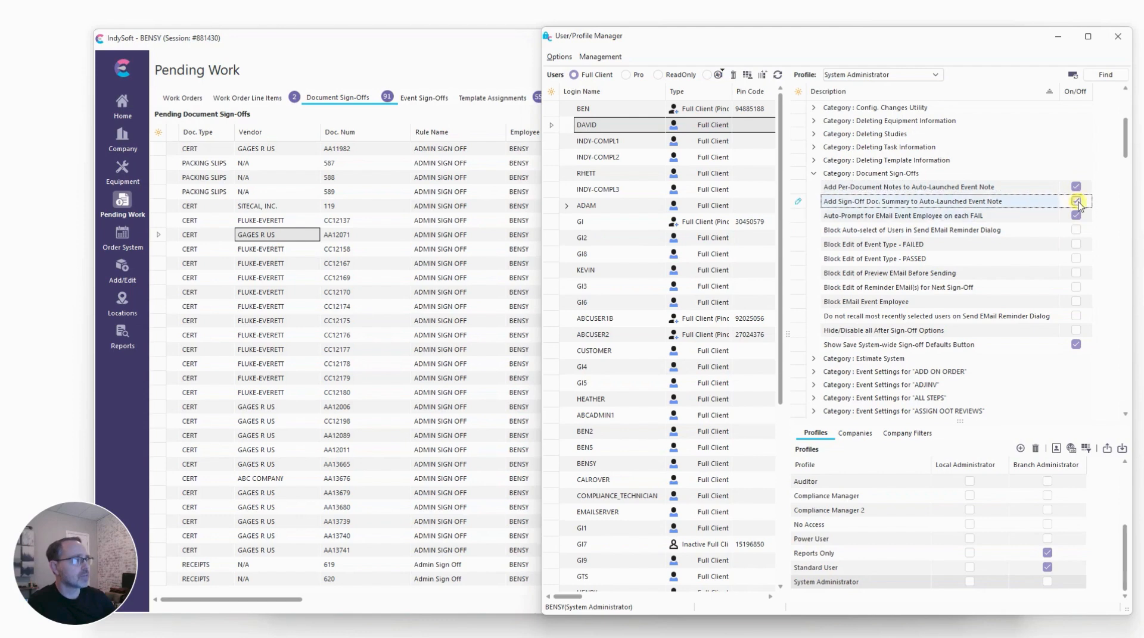
left_click(1076, 232)
left_click(1076, 230)
left_click(1077, 245)
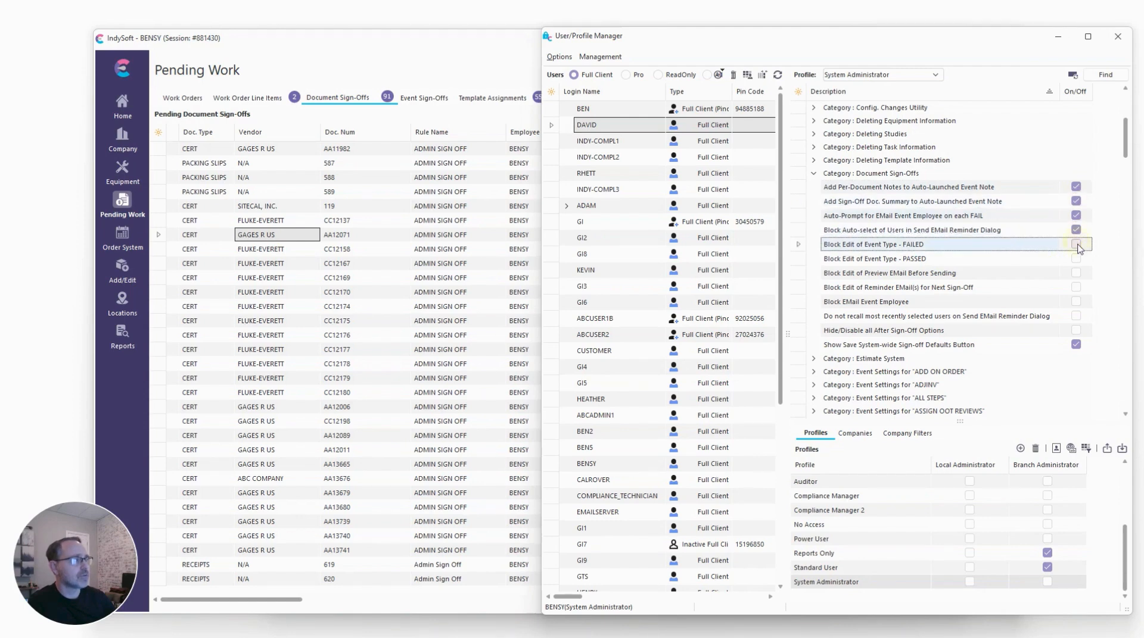
left_click(1075, 260)
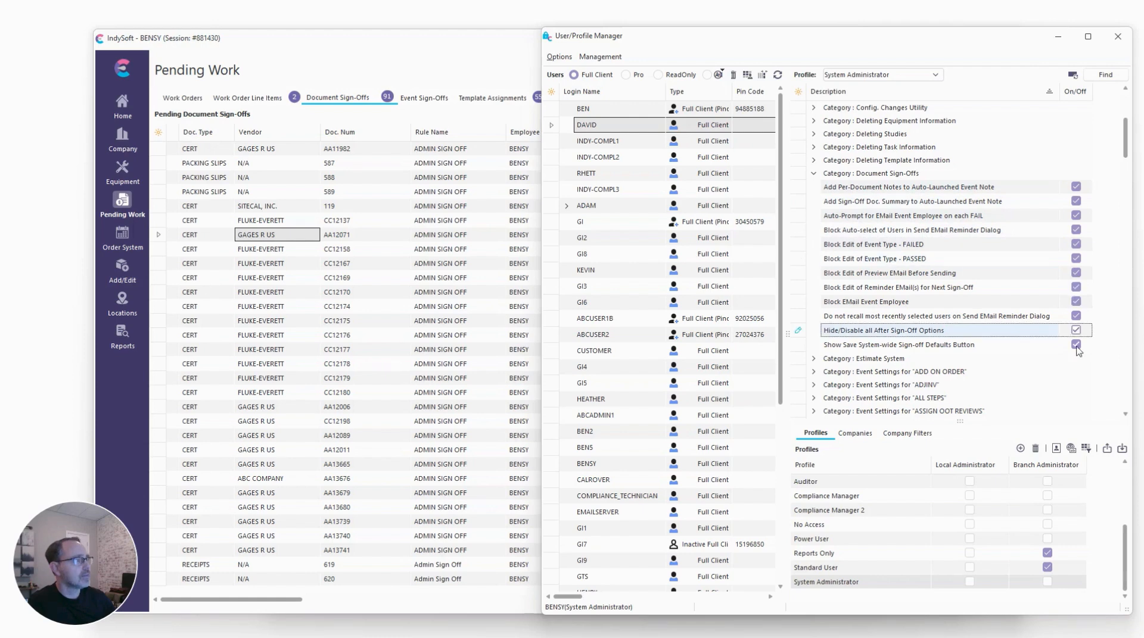
Turn off Show Save System-wide Sign-off Defaults Button in the profile's Document Sign-Offs settings.
left_click(1076, 346)
left_click(1076, 345)
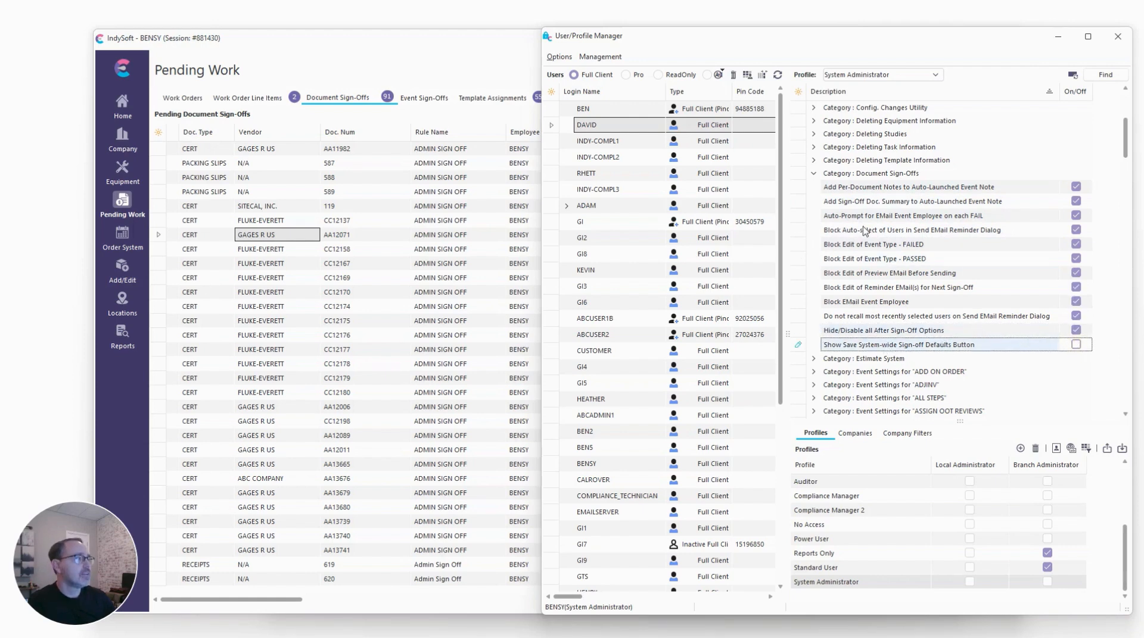
left_click(895, 244)
left_click_drag(447, 66, 425, 66)
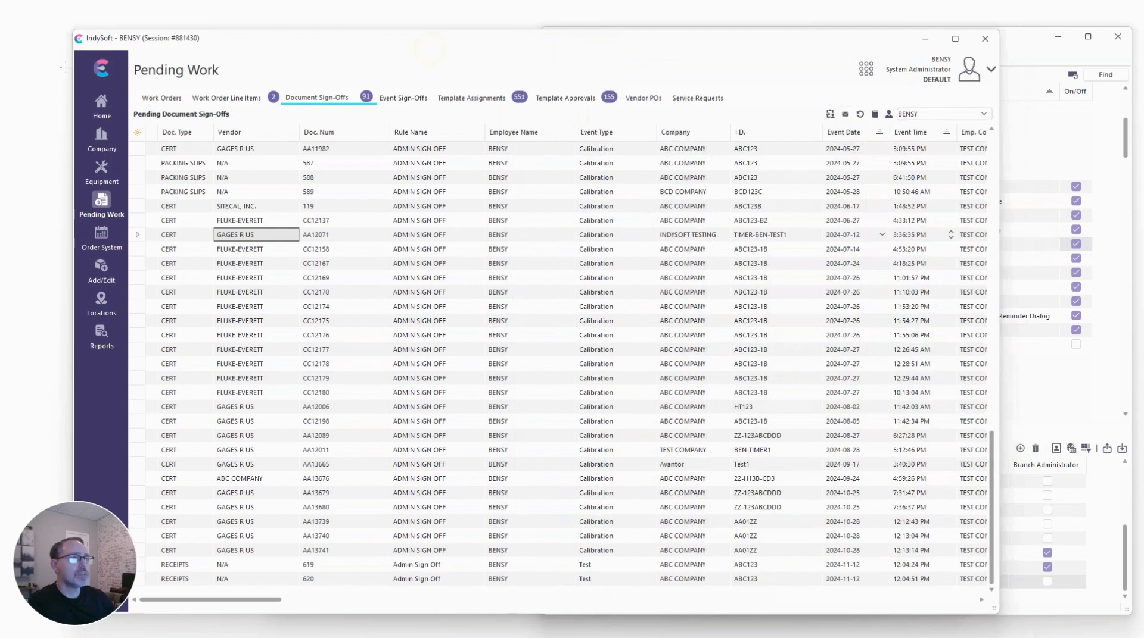
Reload Pending Work and open the document sign-off for certificate AA12071 to check the restricted dialog.
right_click(97, 67)
left_click(109, 75)
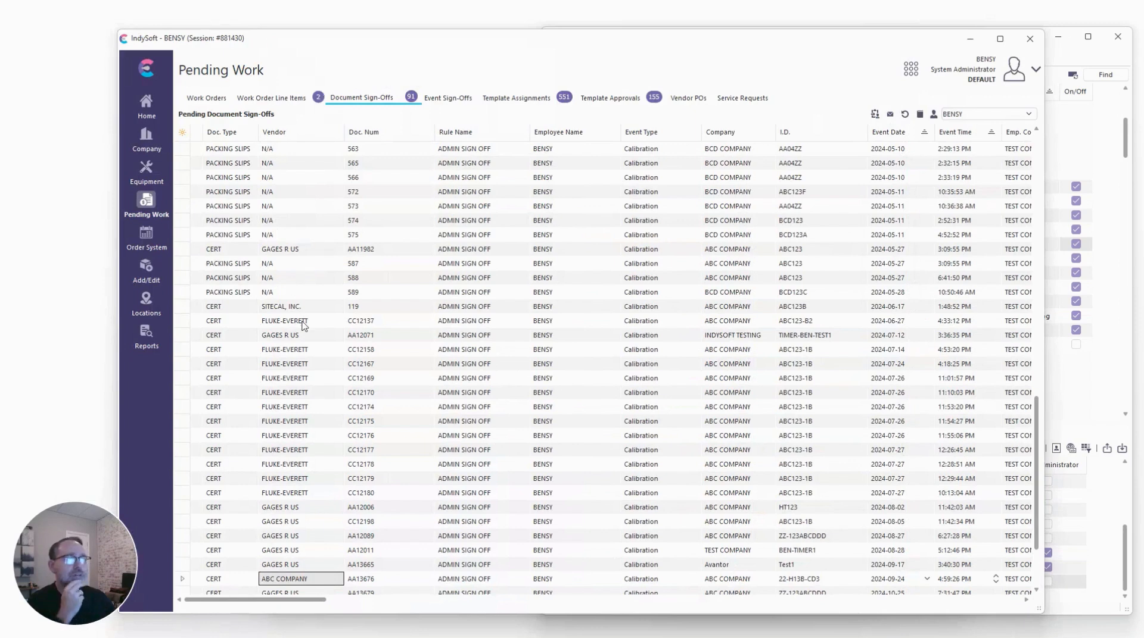
left_click(301, 337)
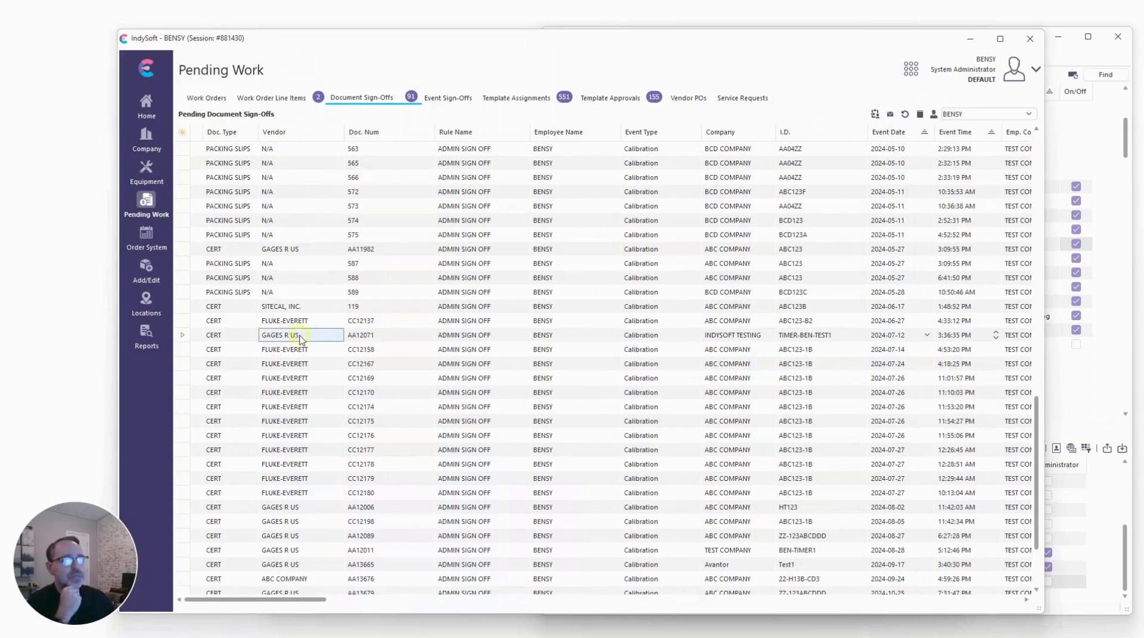
double_click(299, 338)
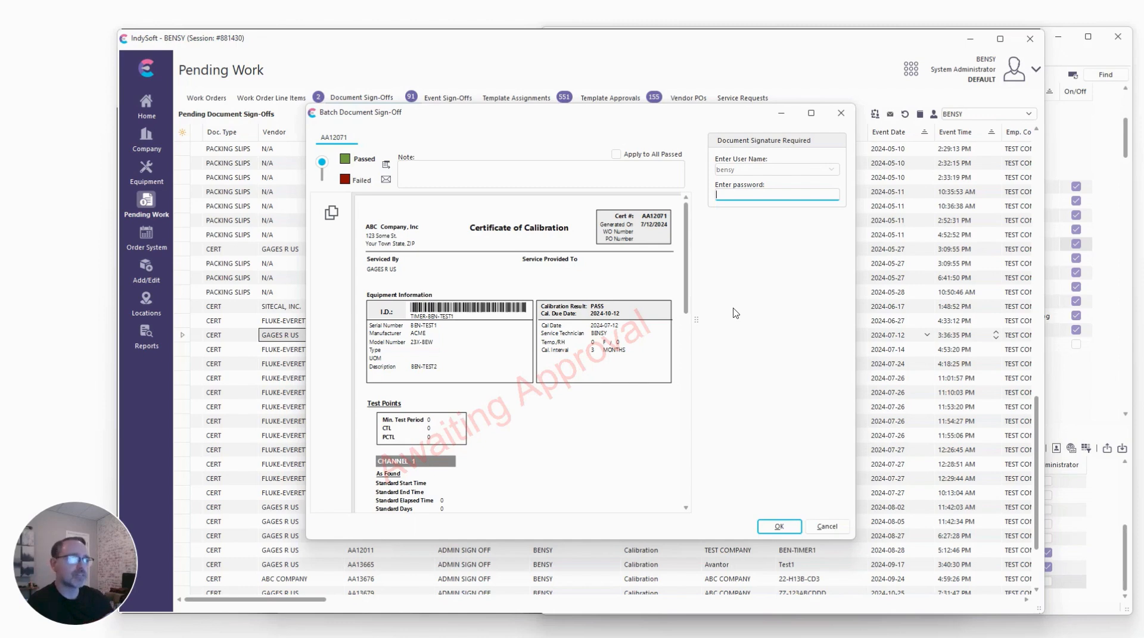
left_click(1115, 258)
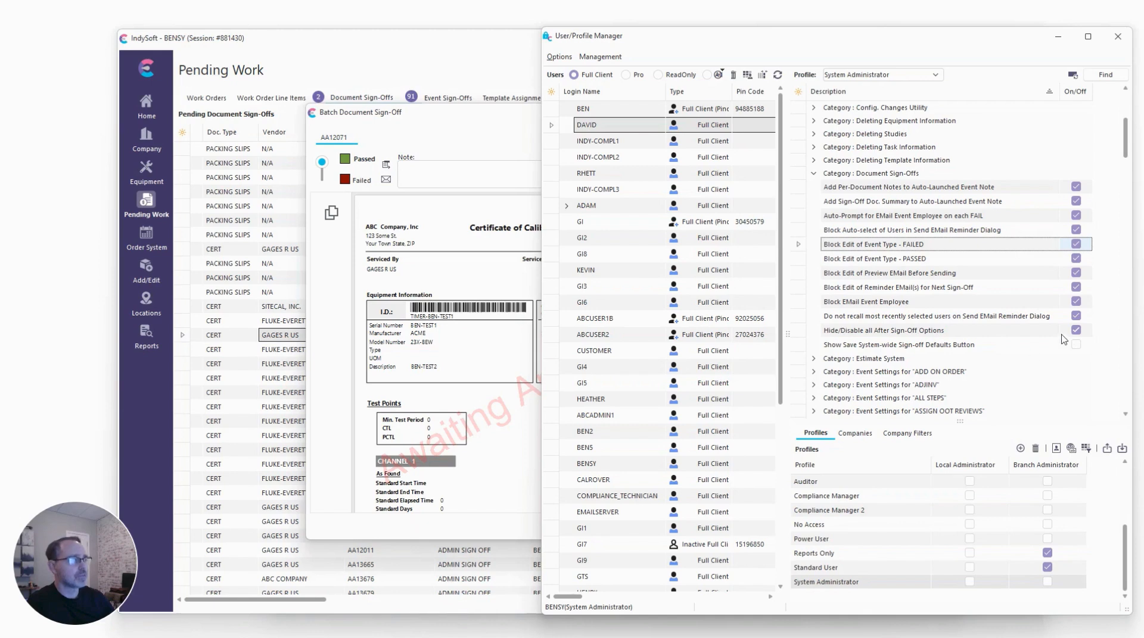
Turn off Hide/Disable all After Sign-Off Options and turn on Show Save System-wide Sign-off Defaults Button for the profile.
left_click(475, 132)
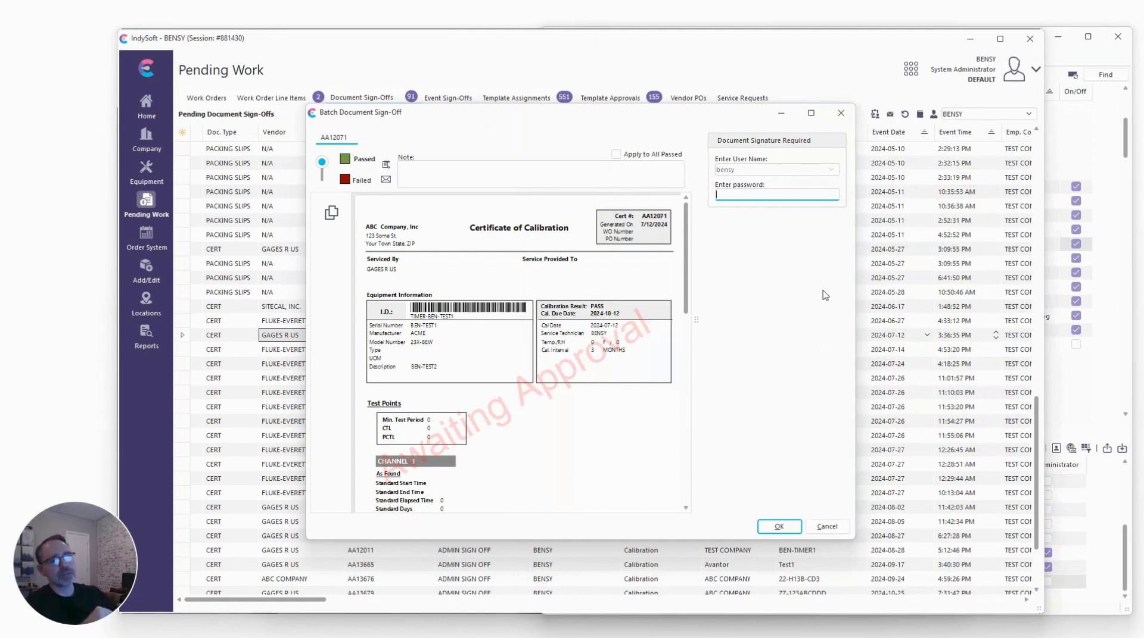
left_click(1049, 360)
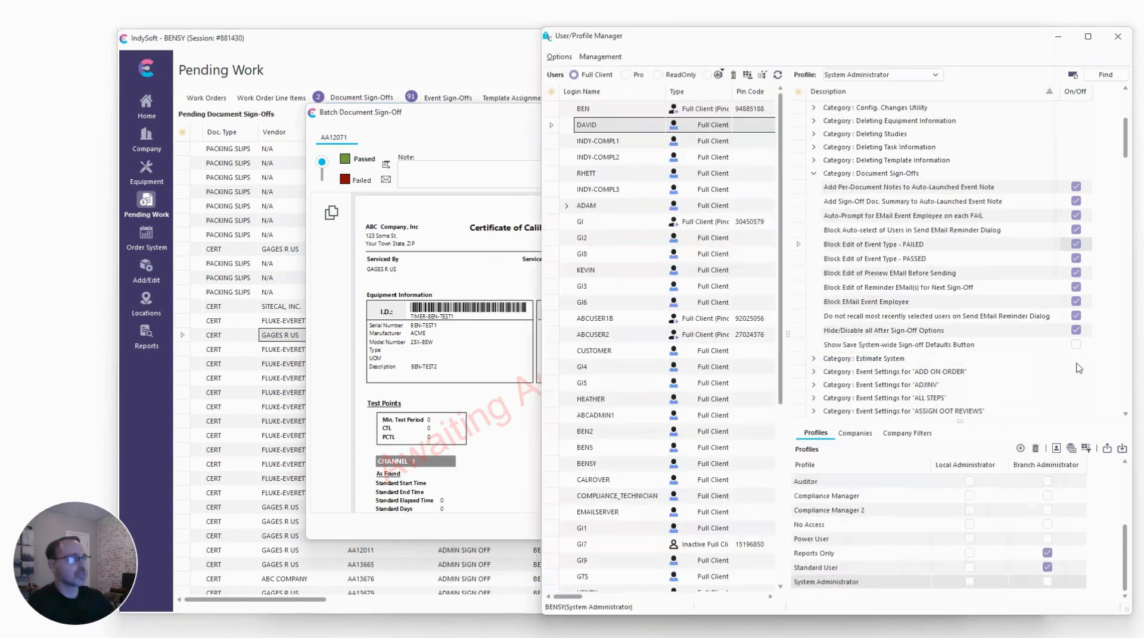
left_click(1077, 334)
left_click(1076, 330)
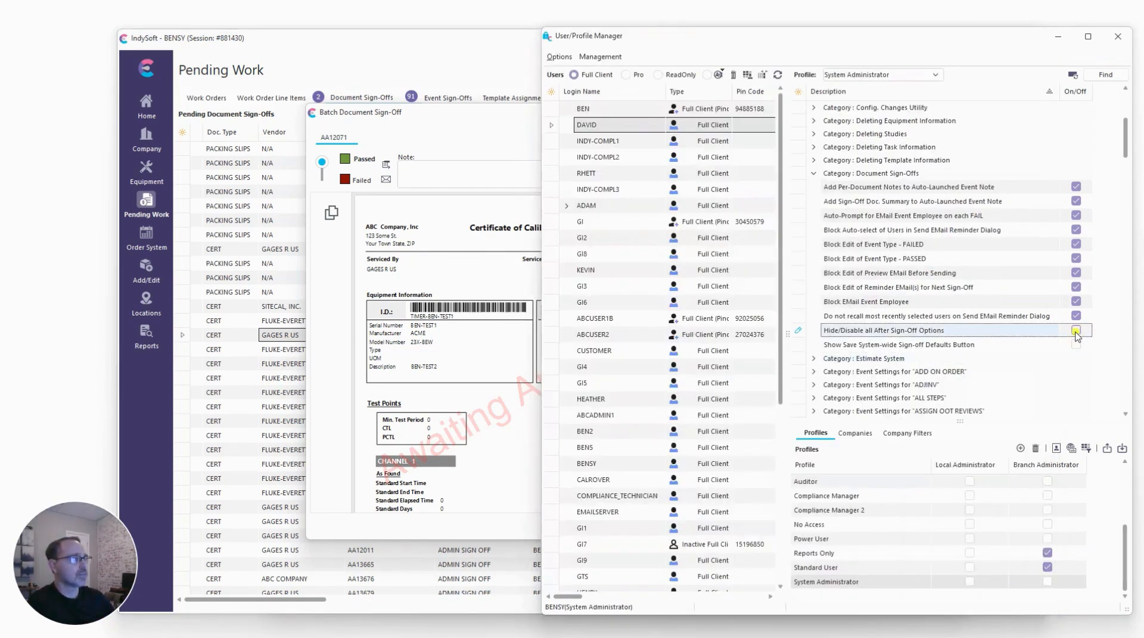
left_click(1077, 345)
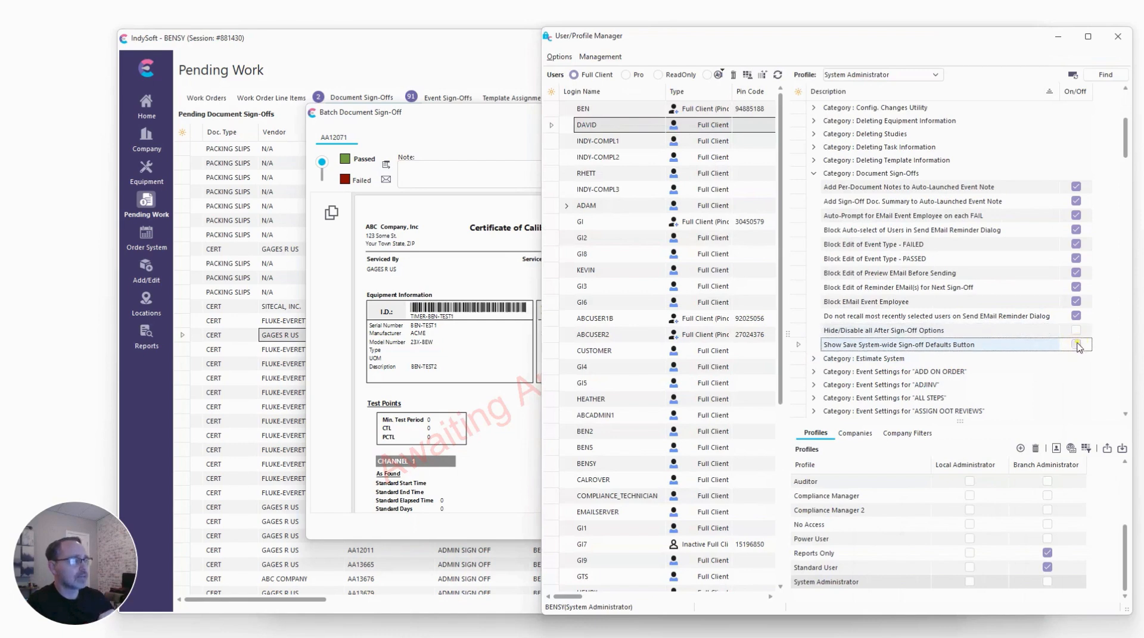
left_click(1076, 345)
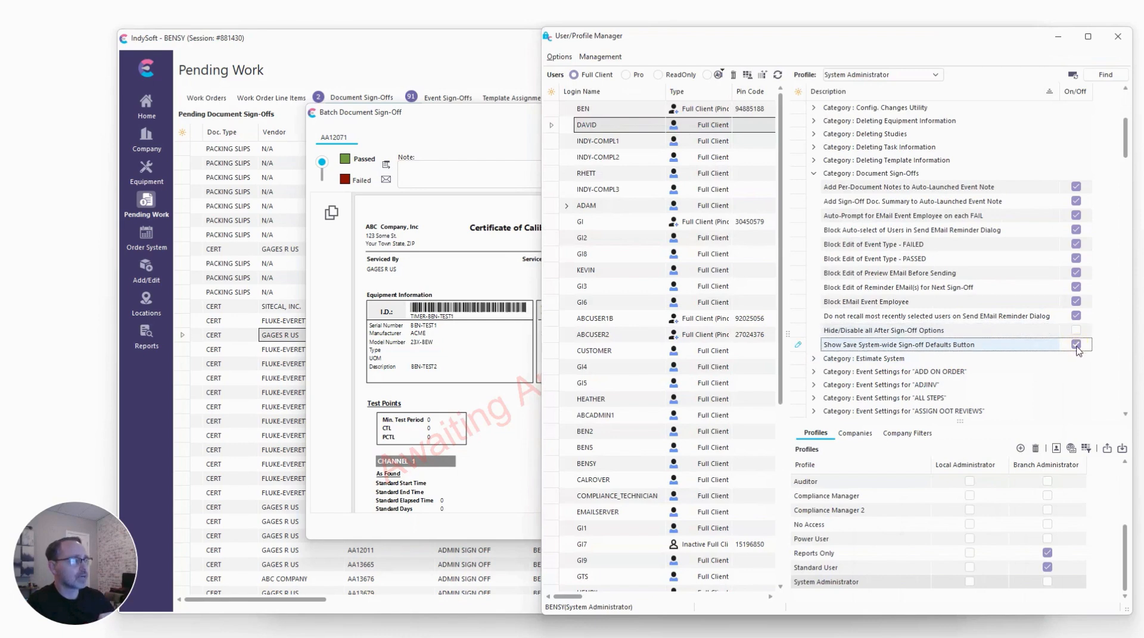
Return to the AA12071 sign-off dialog and paste the account password.
left_click(475, 137)
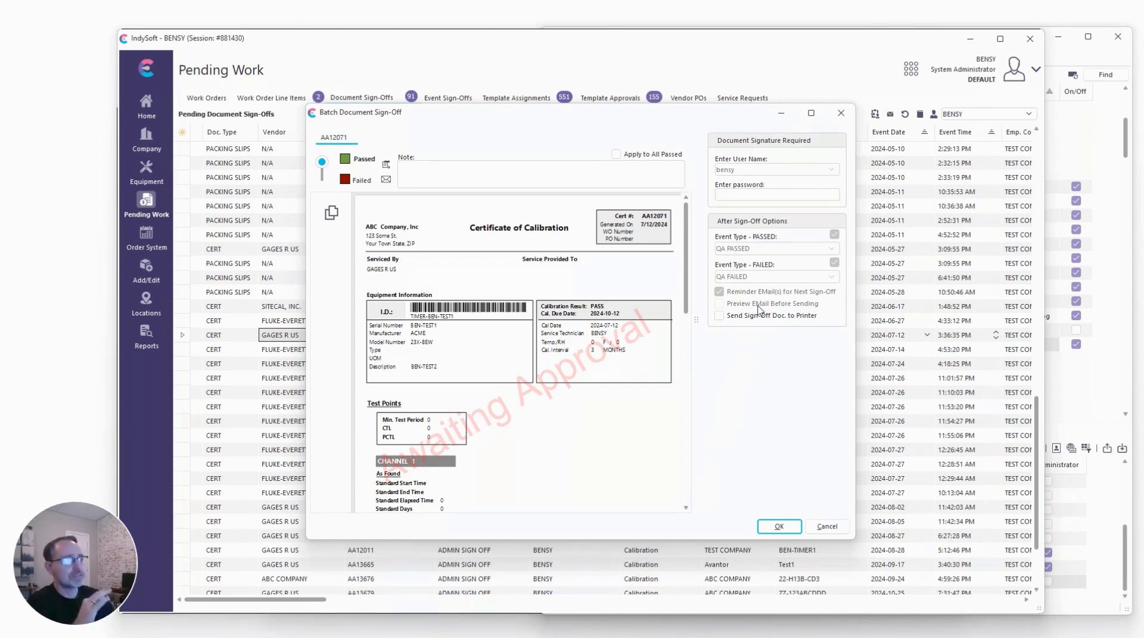
left_click(1112, 363)
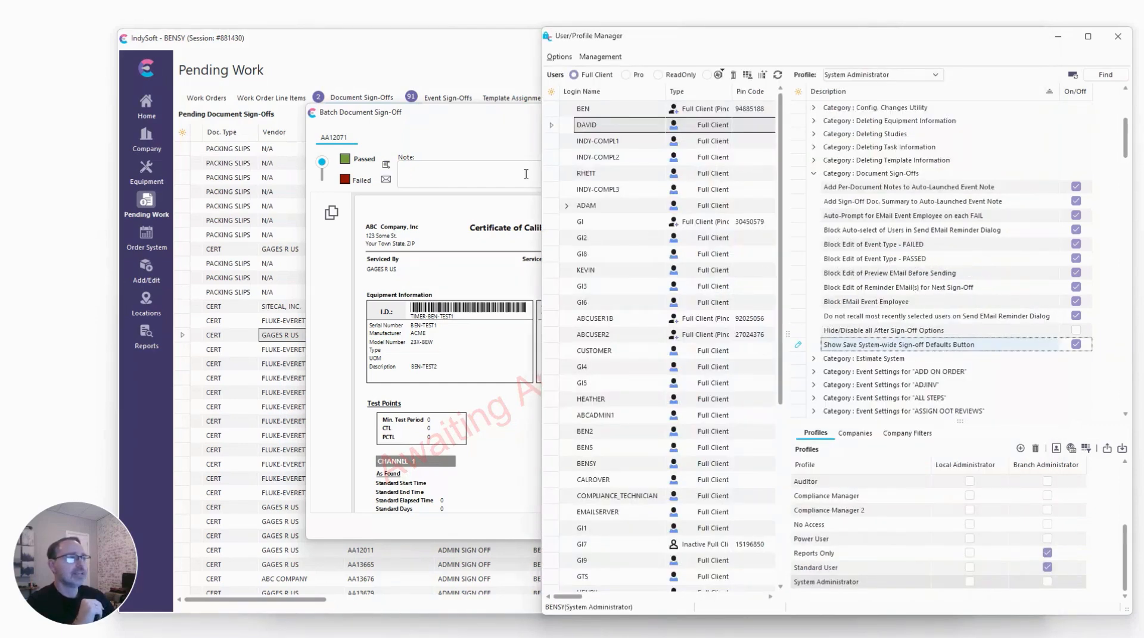
left_click(489, 153)
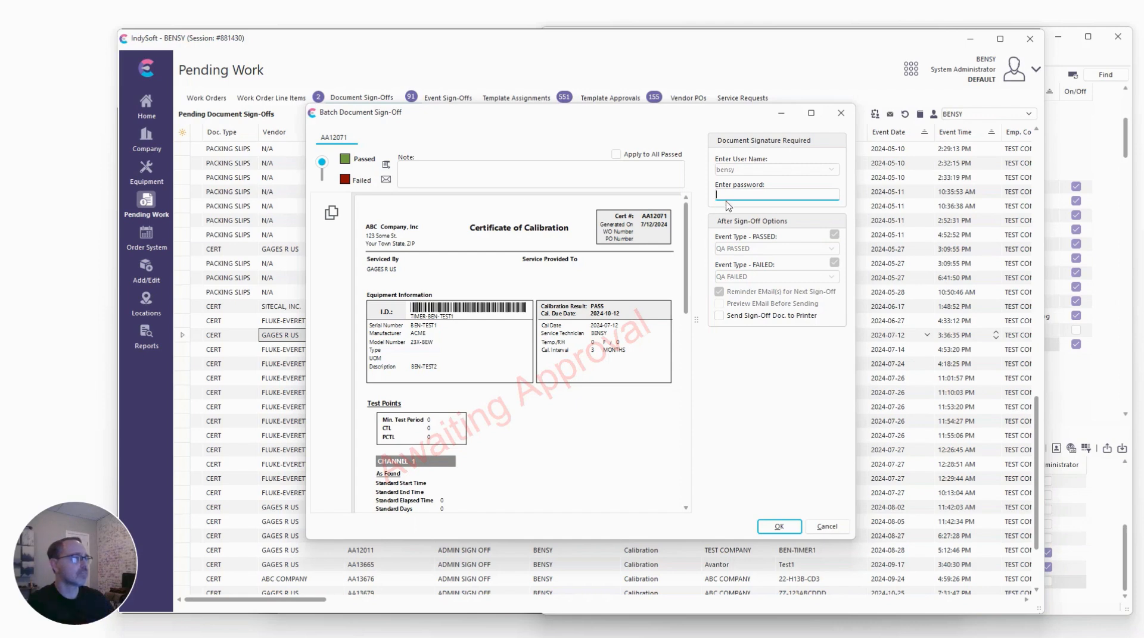
key("ctrl+v")
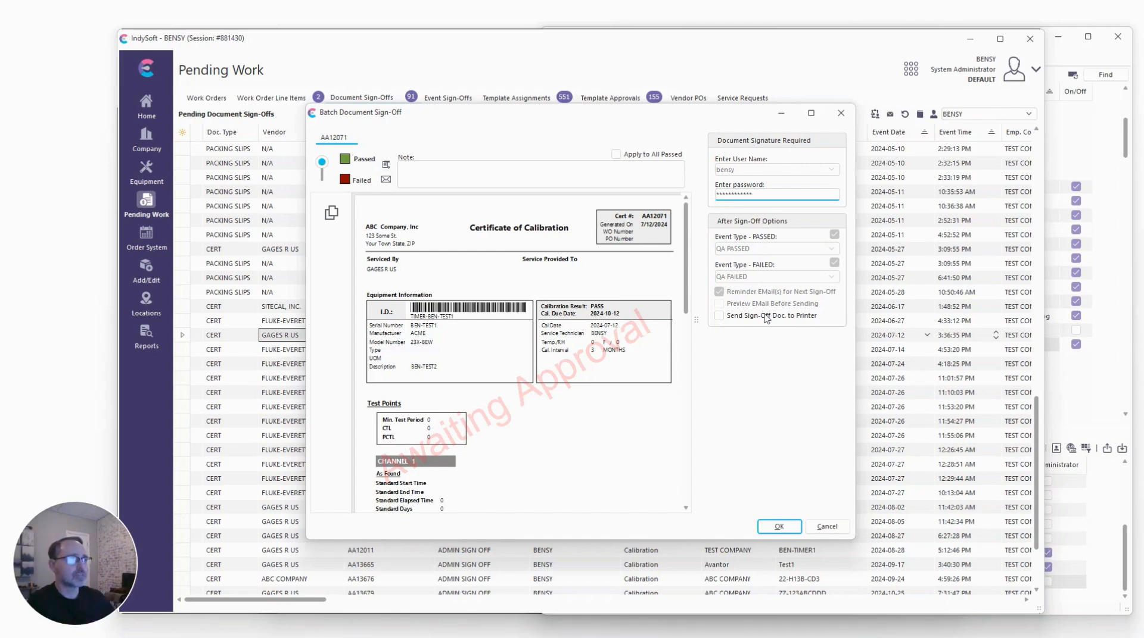
Try to sign off certificate AA12071 without a sign-off note, dismissing the note selection and the warning.
left_click(779, 527)
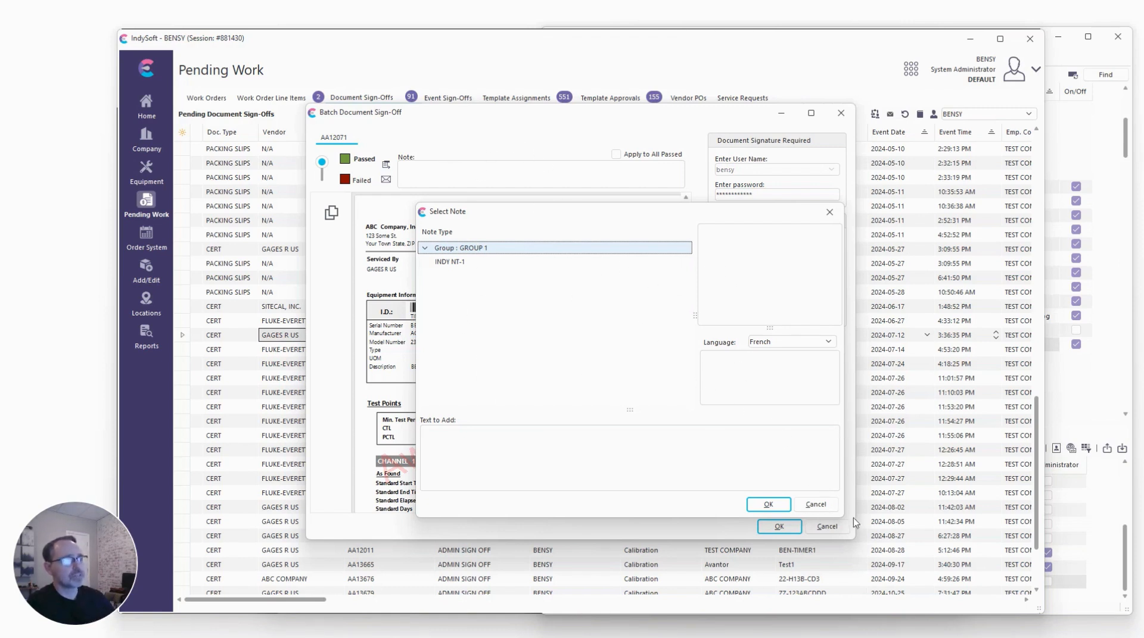
left_click(816, 504)
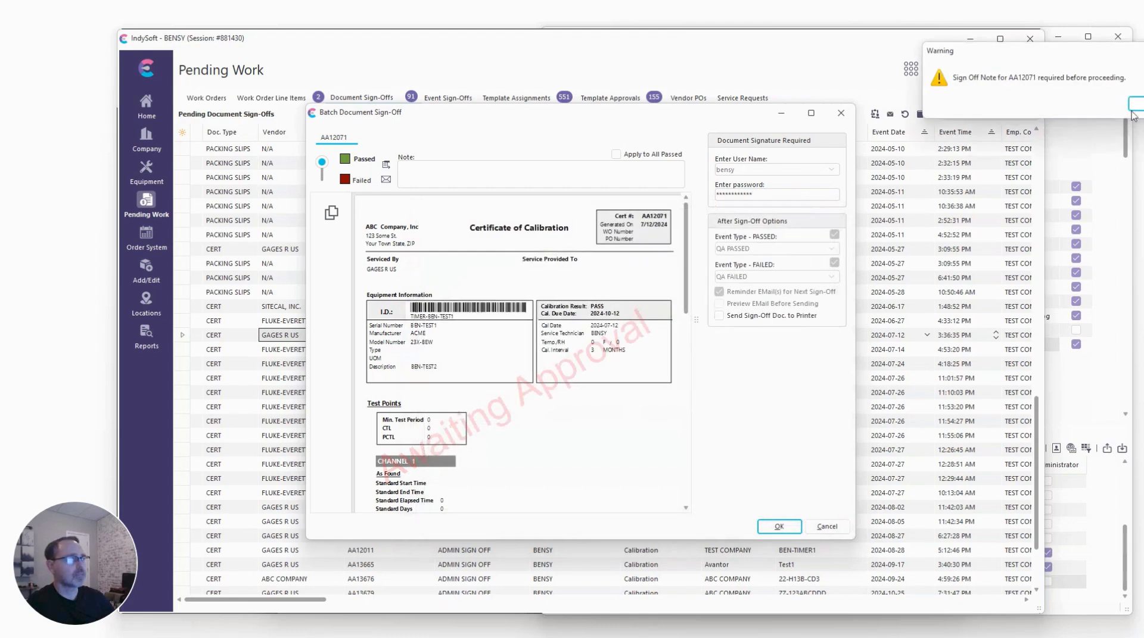
left_click_drag(1033, 57, 869, 106)
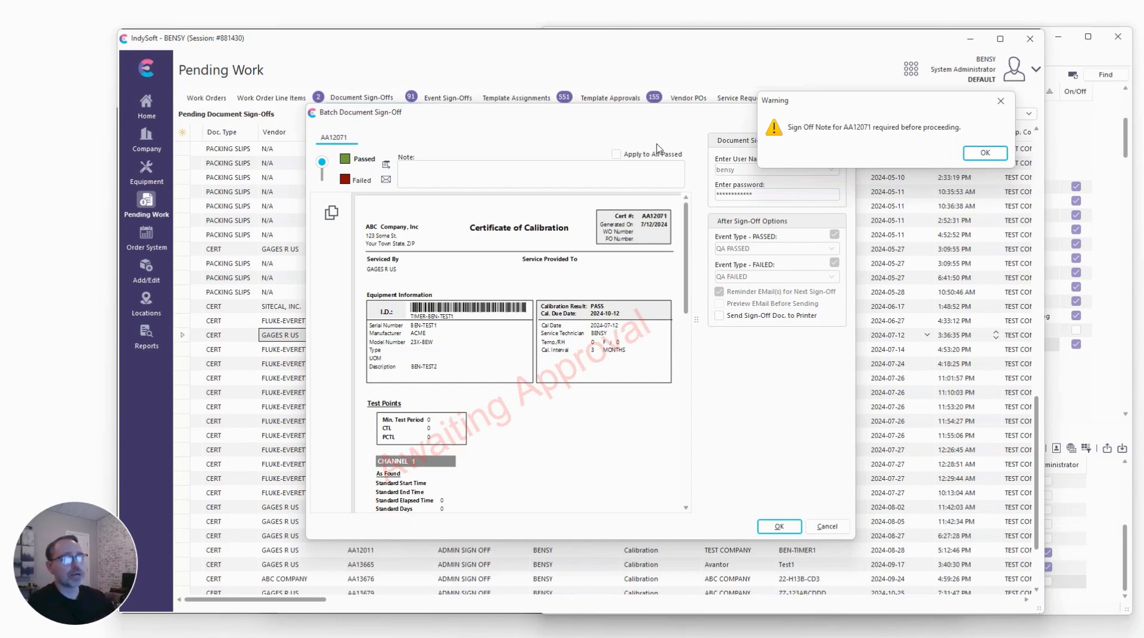
left_click(985, 156)
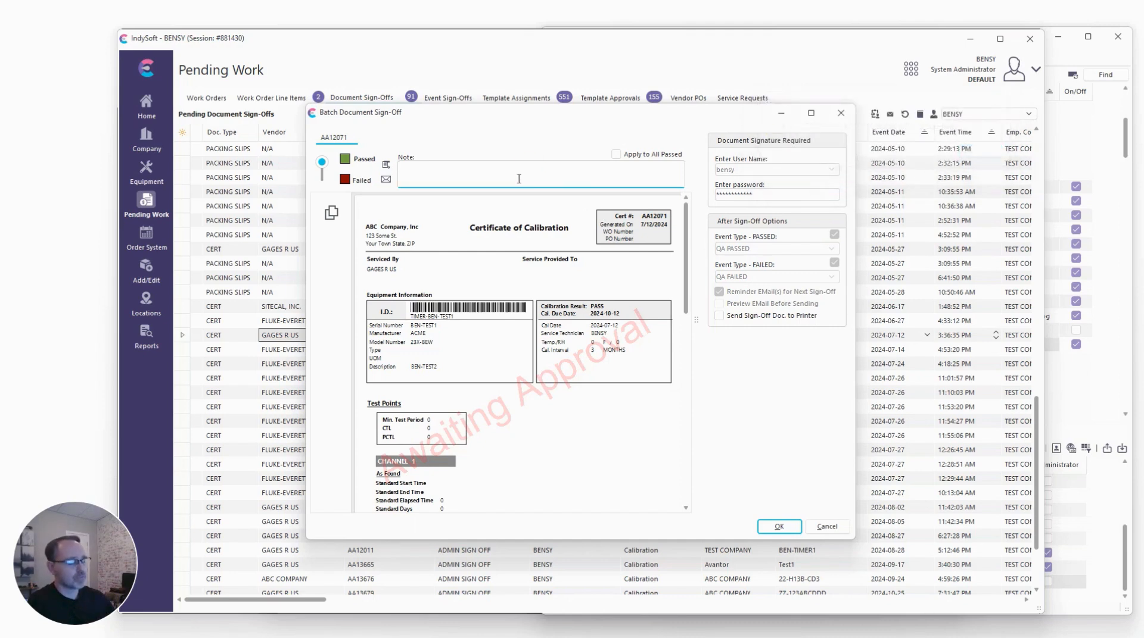
Enter the sign-off note test123 and sign off the certificate.
type("test123")
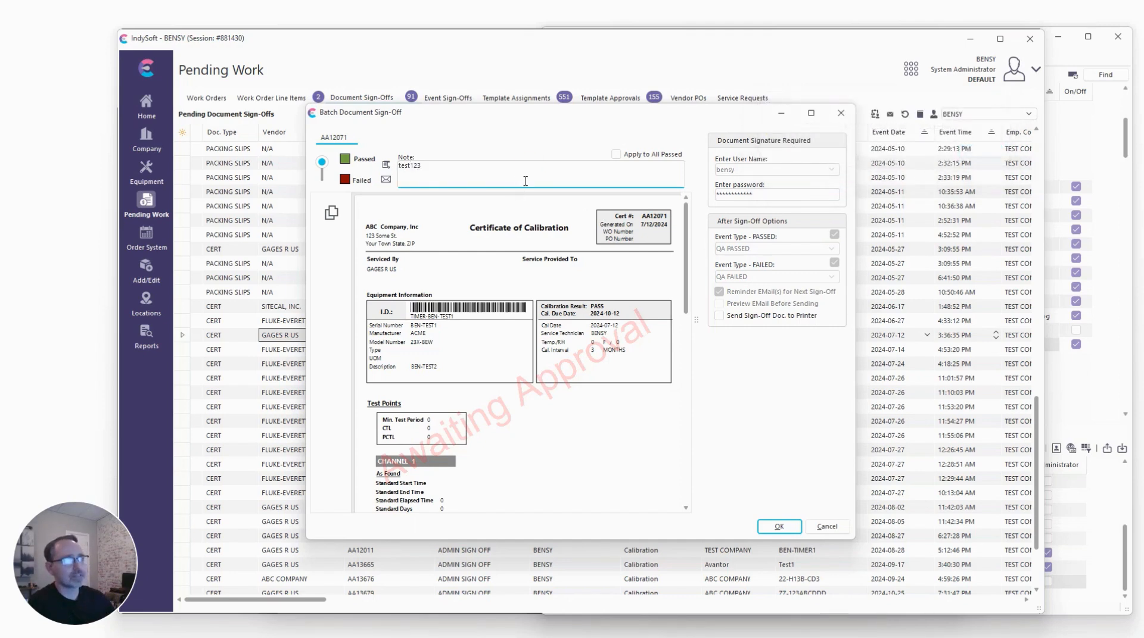
left_click(779, 527)
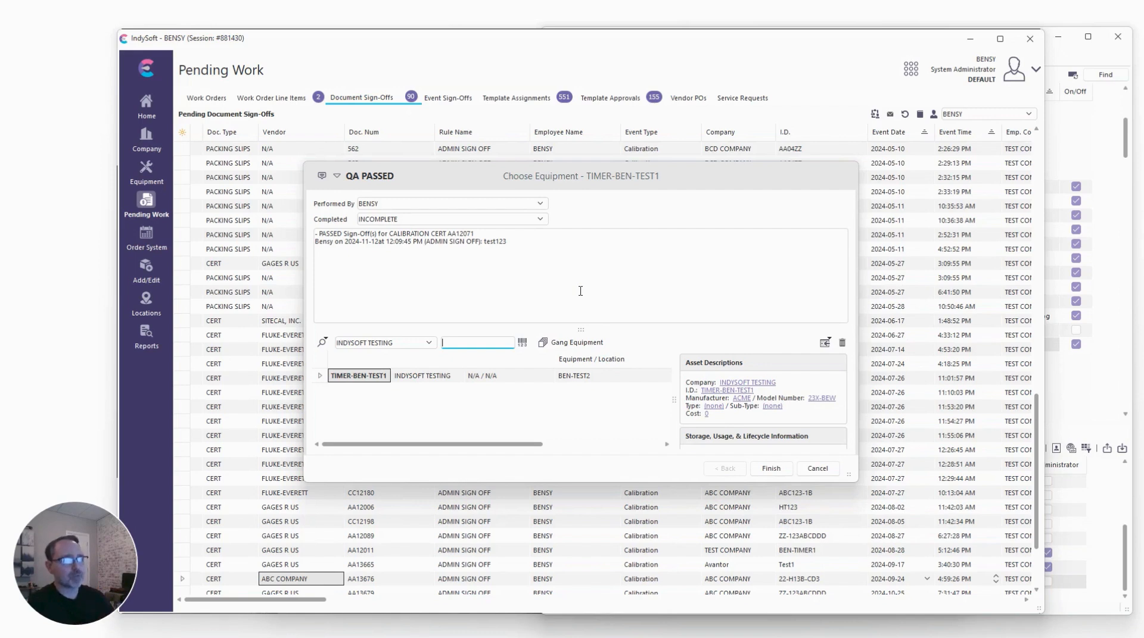
Examine the generated QA PASSED event note and the profile's sign-off settings.
left_click_drag(545, 251, 300, 228)
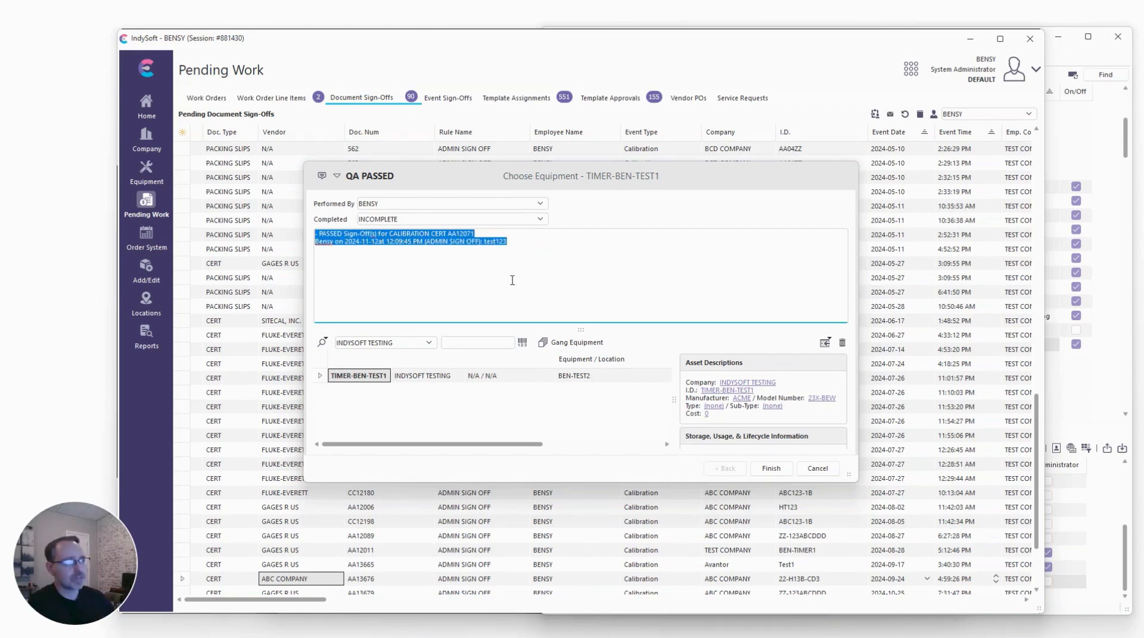
left_click_drag(545, 179, 421, 179)
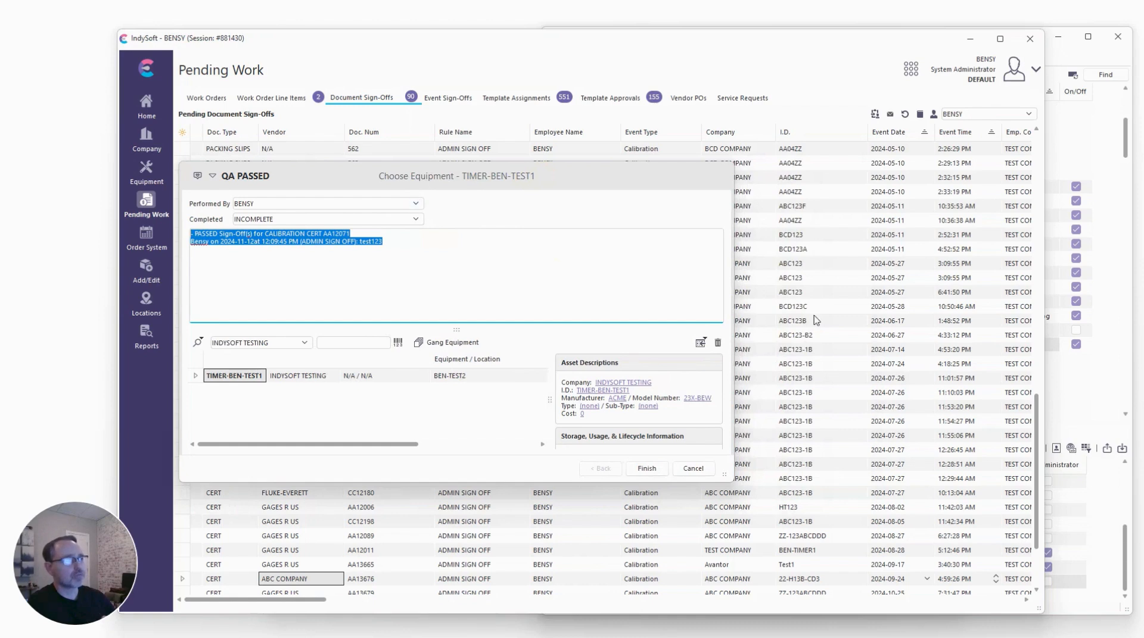
left_click(1125, 297)
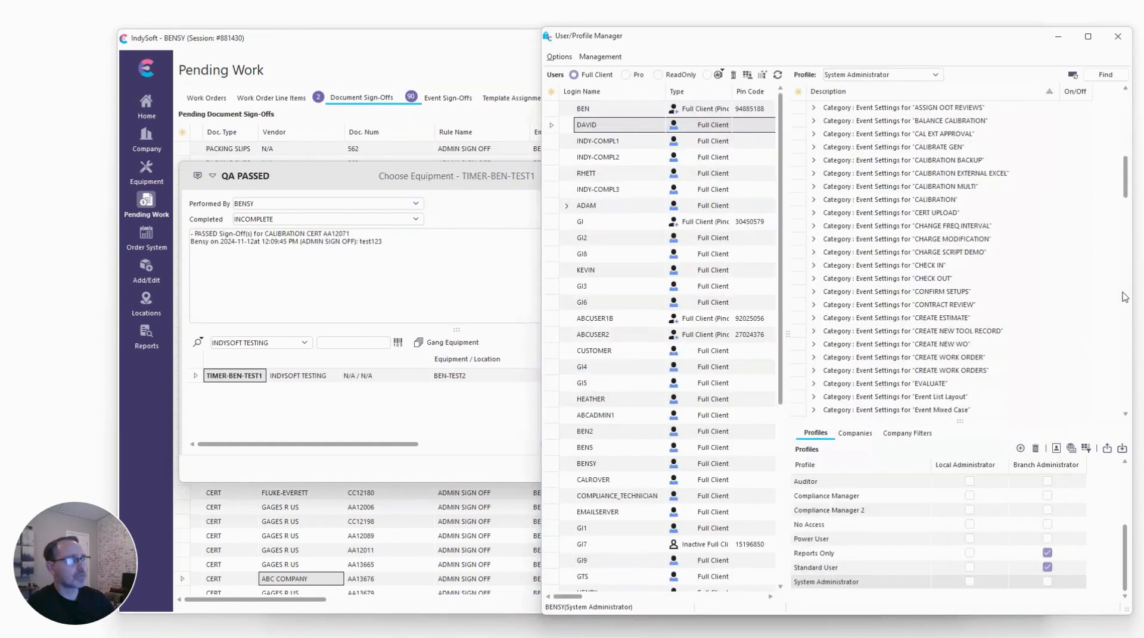
scroll(914, 307, "down", 15)
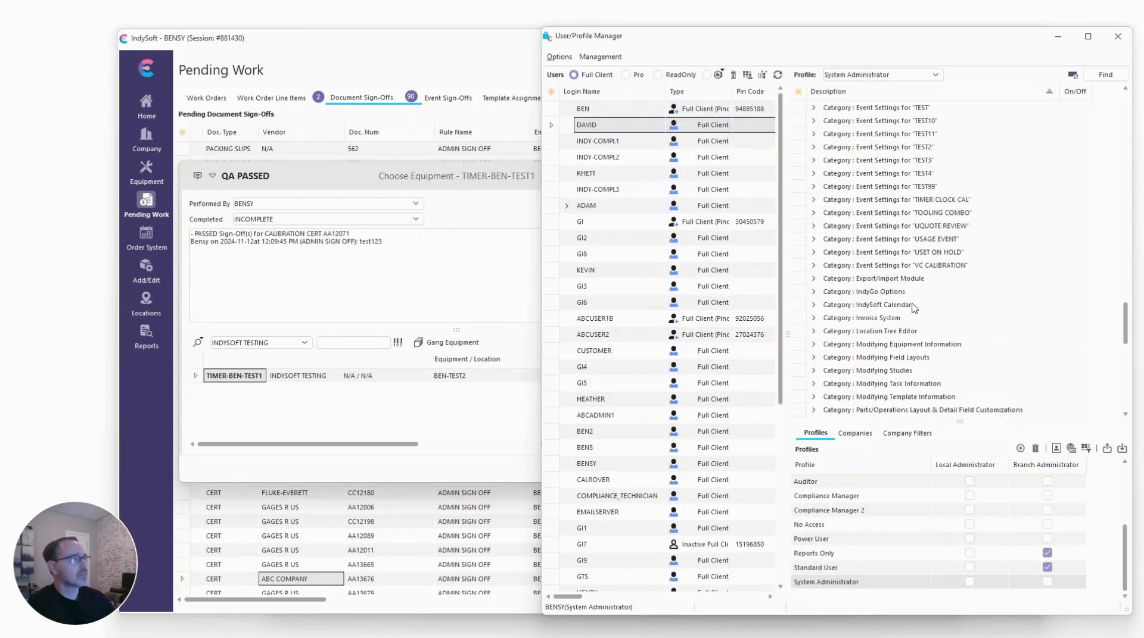
scroll(900, 307, "up", 12)
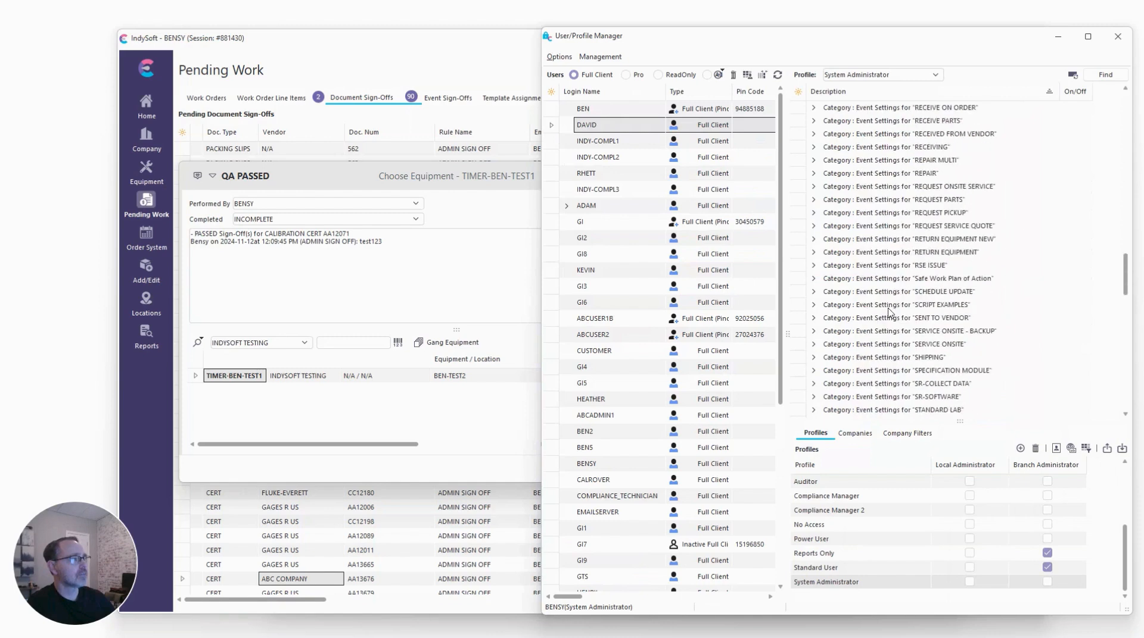
scroll(889, 309, "up", 14)
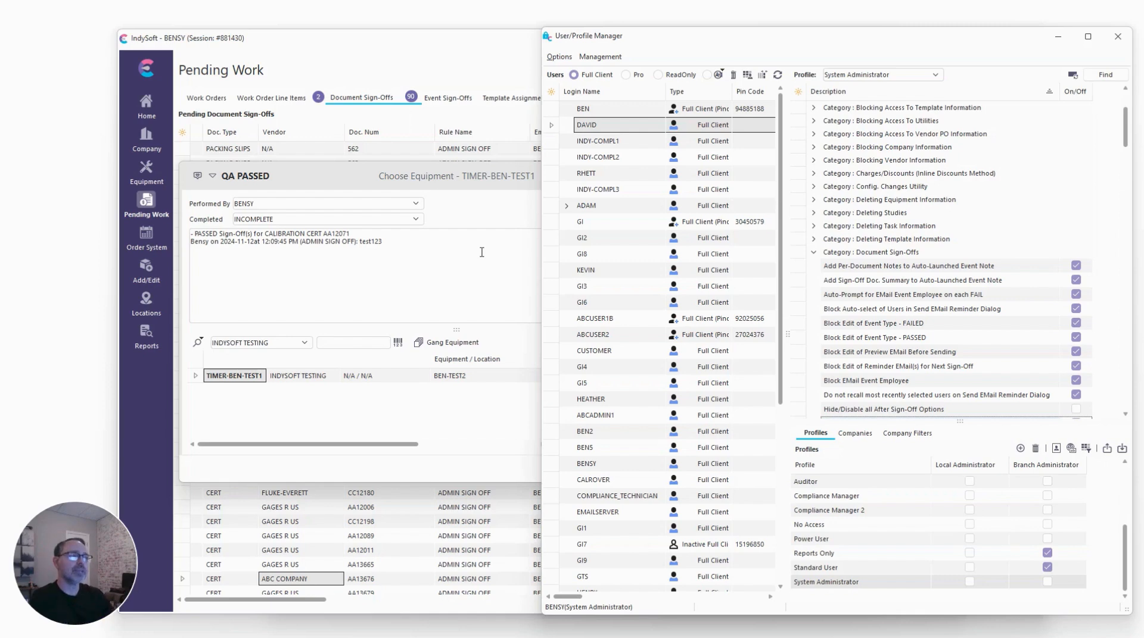
Cancel out of the QA PASSED event and confirm.
left_click(399, 175)
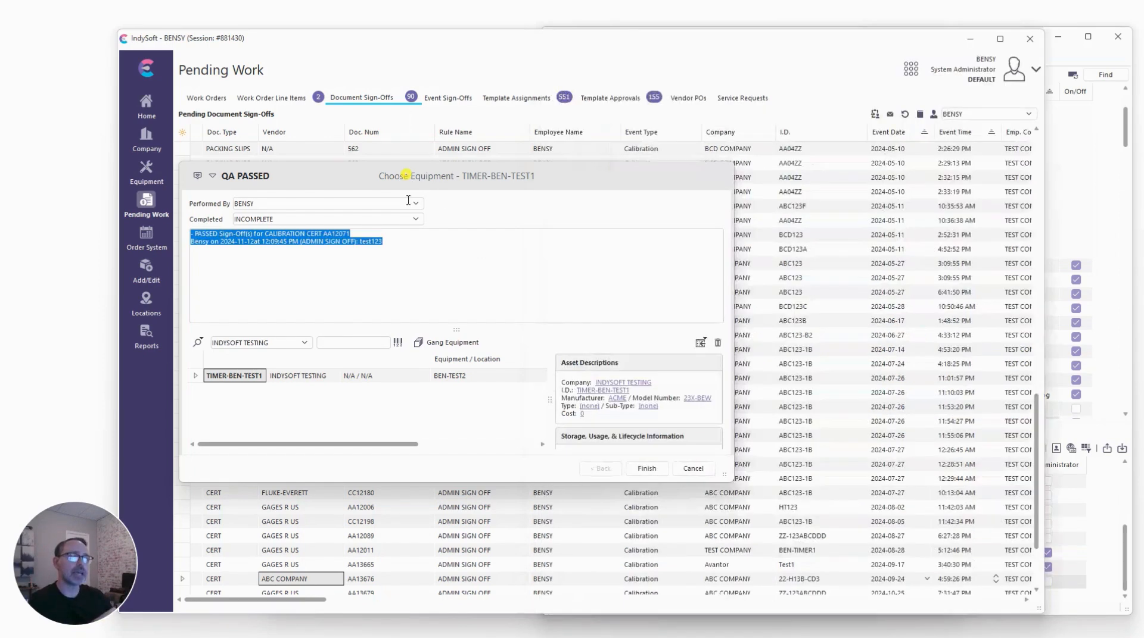
left_click(409, 275)
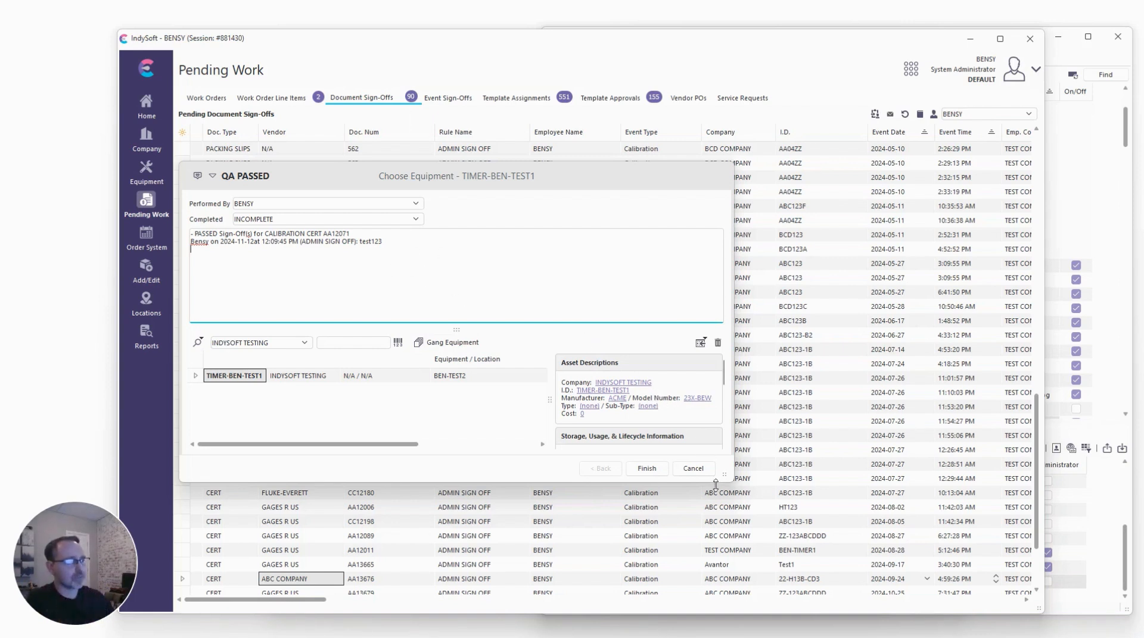
left_click(694, 470)
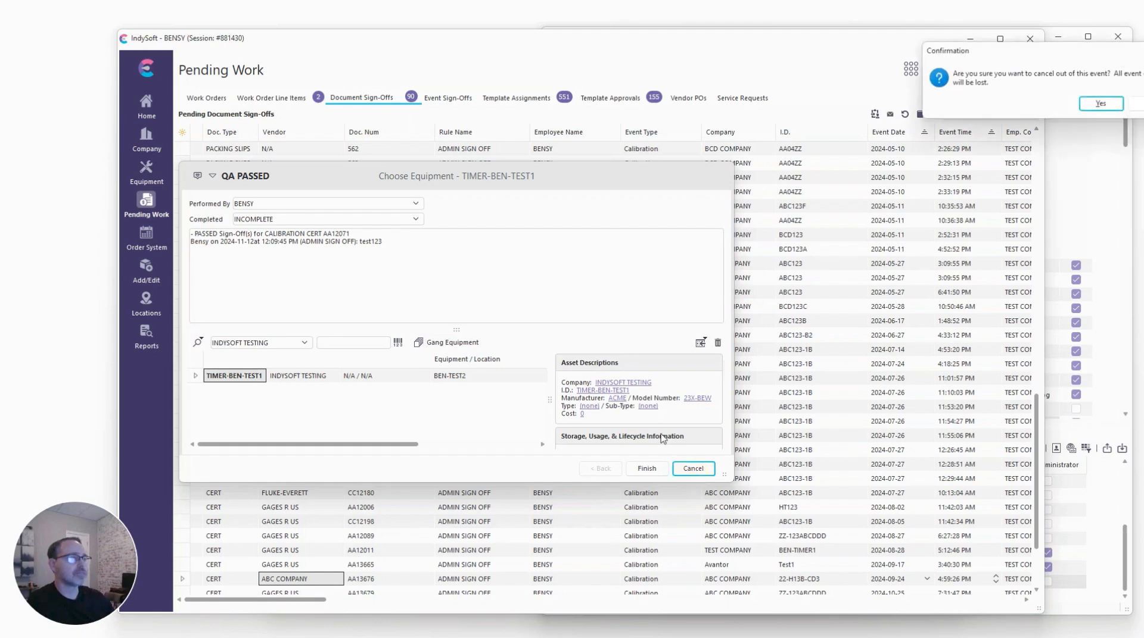
key("Return")
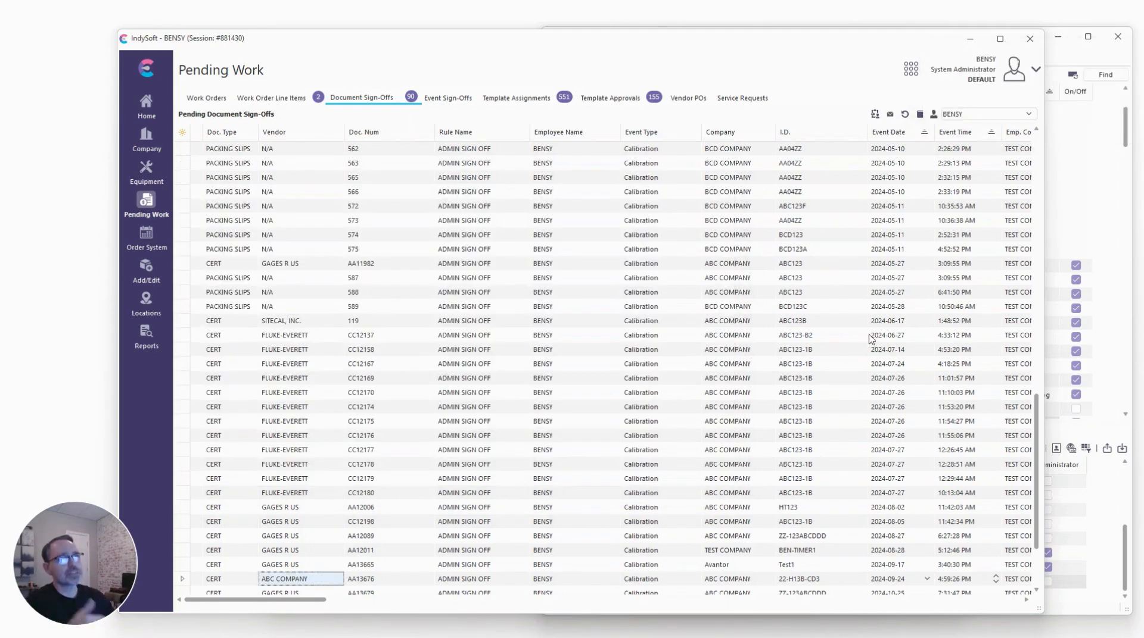
Select receipts 619 and 620 and open them together in a batch document sign-off.
scroll(825, 357, "down", 3)
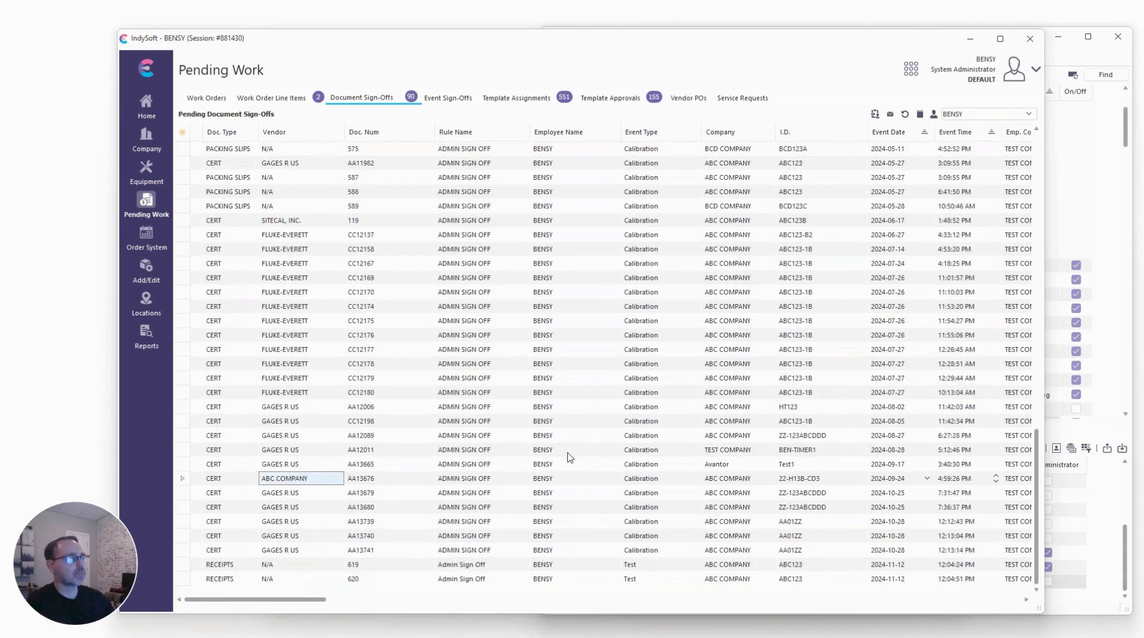
left_click(256, 565)
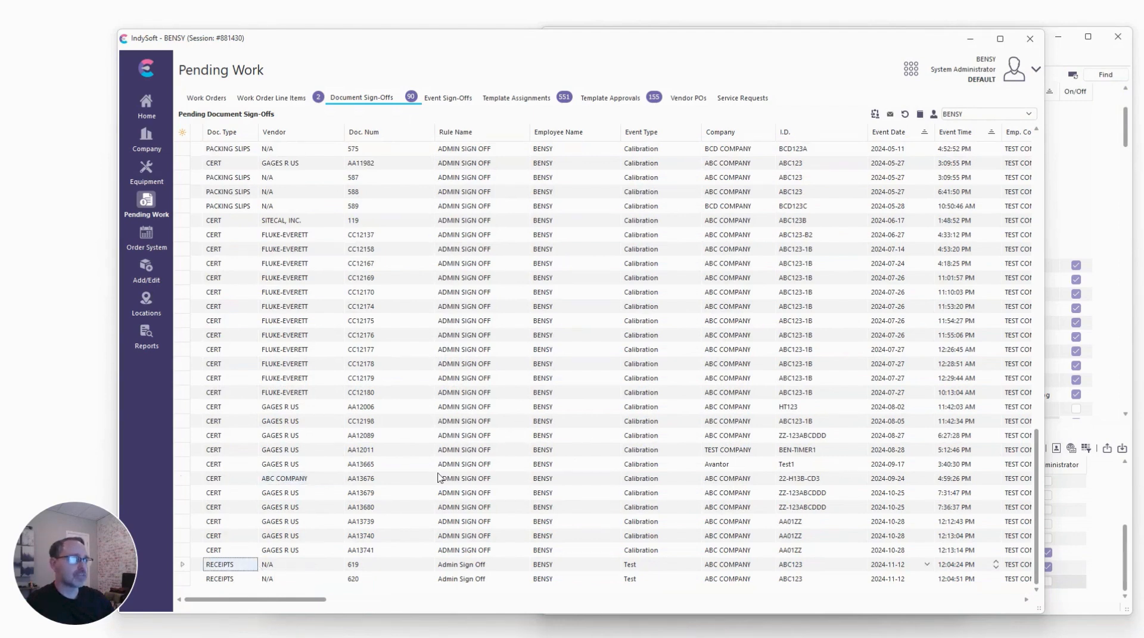
left_click(874, 114)
left_click(293, 504)
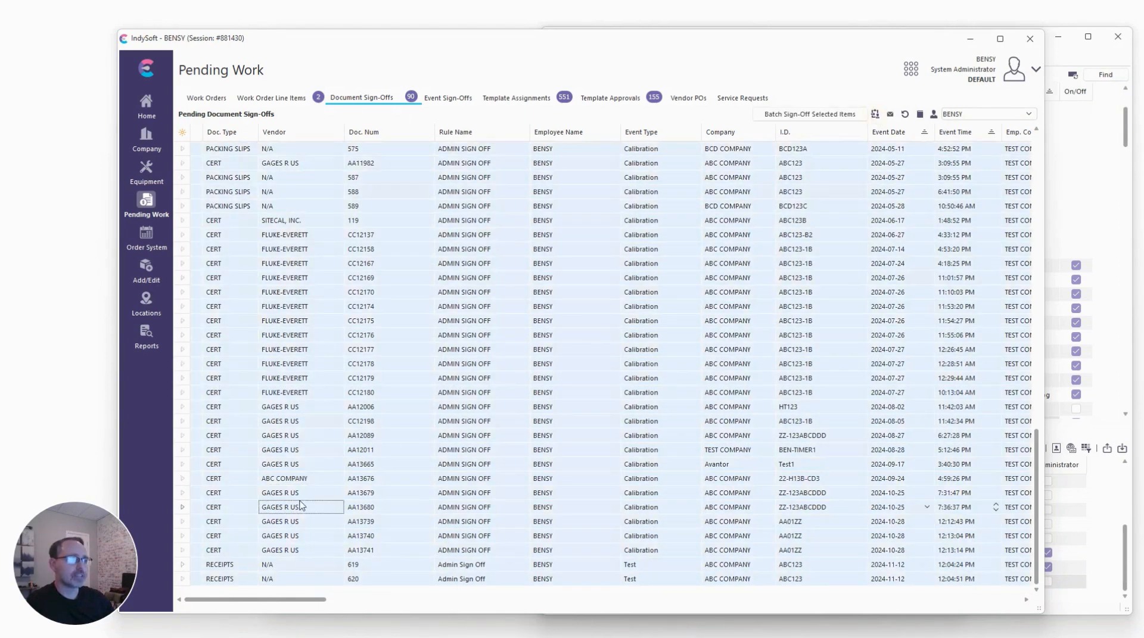
left_click_drag(240, 566, 238, 575)
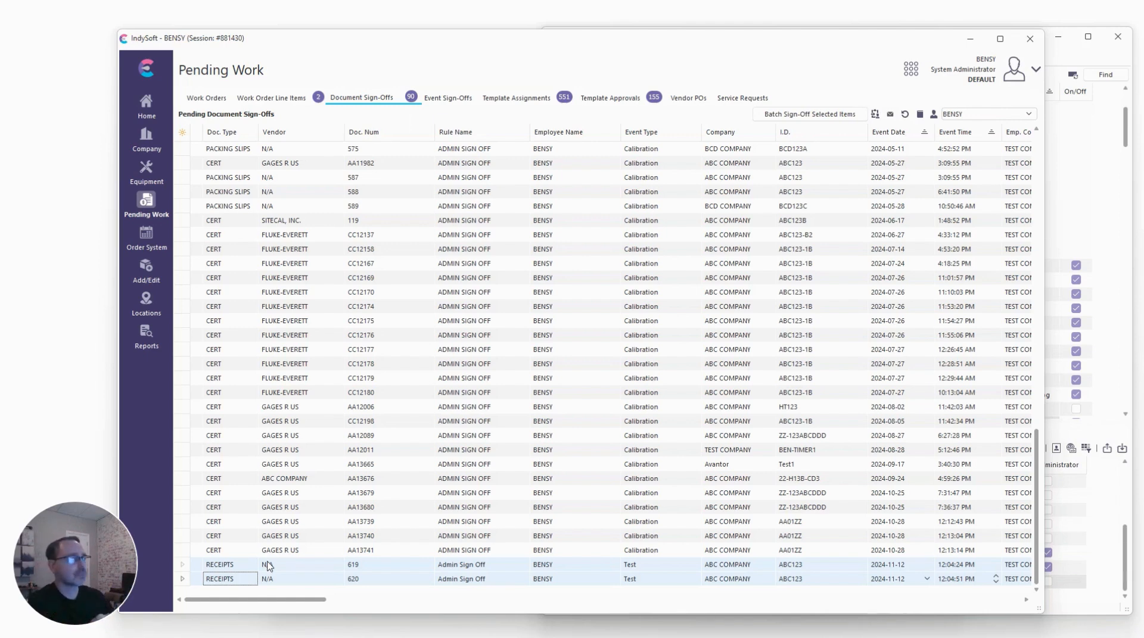
left_click(809, 114)
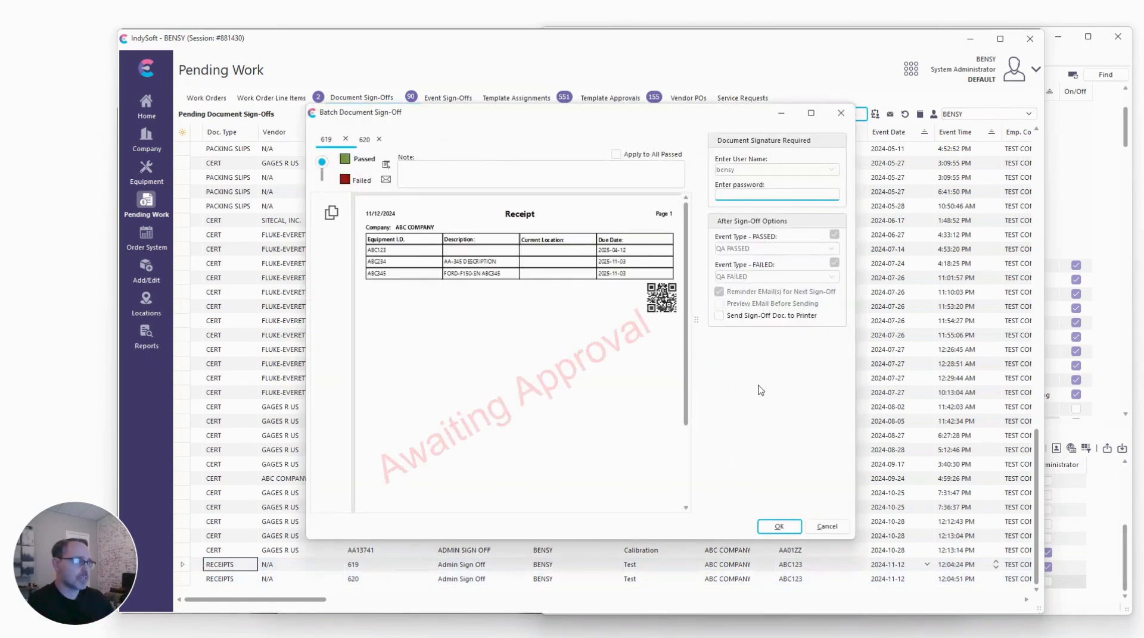
Paste the account password and start signing off the receipts.
key("ctrl+v")
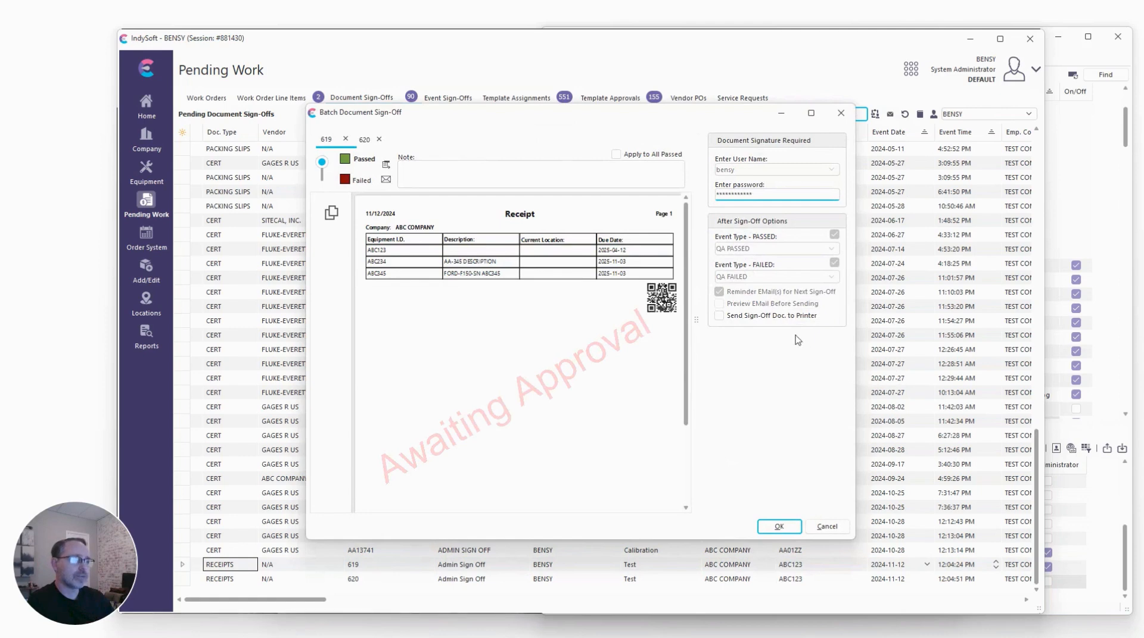
left_click(500, 181)
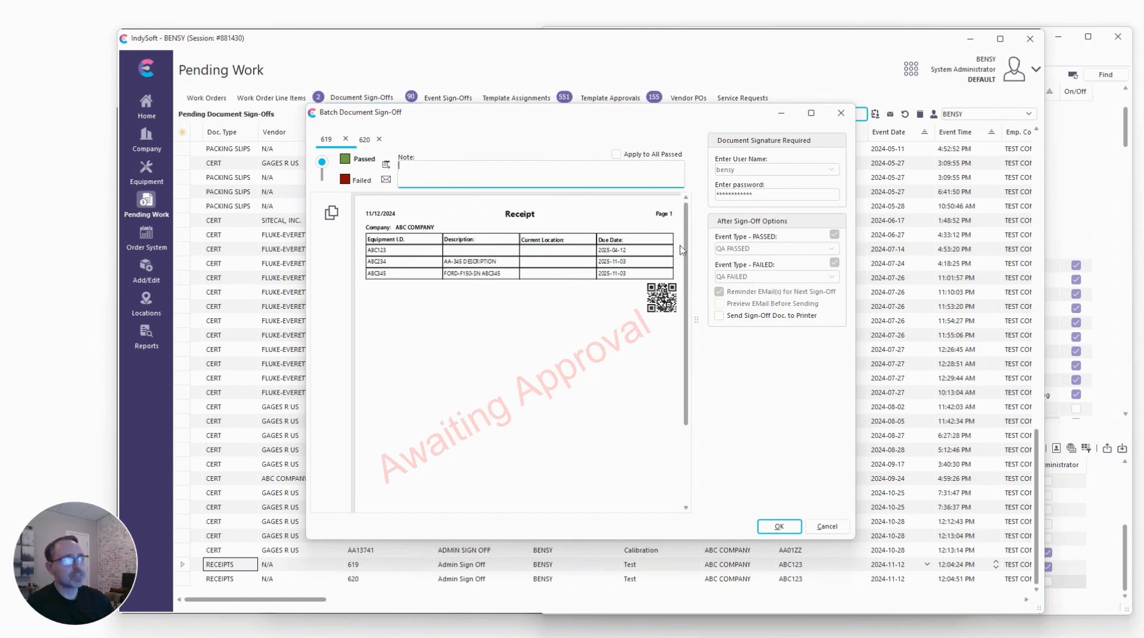
left_click(779, 526)
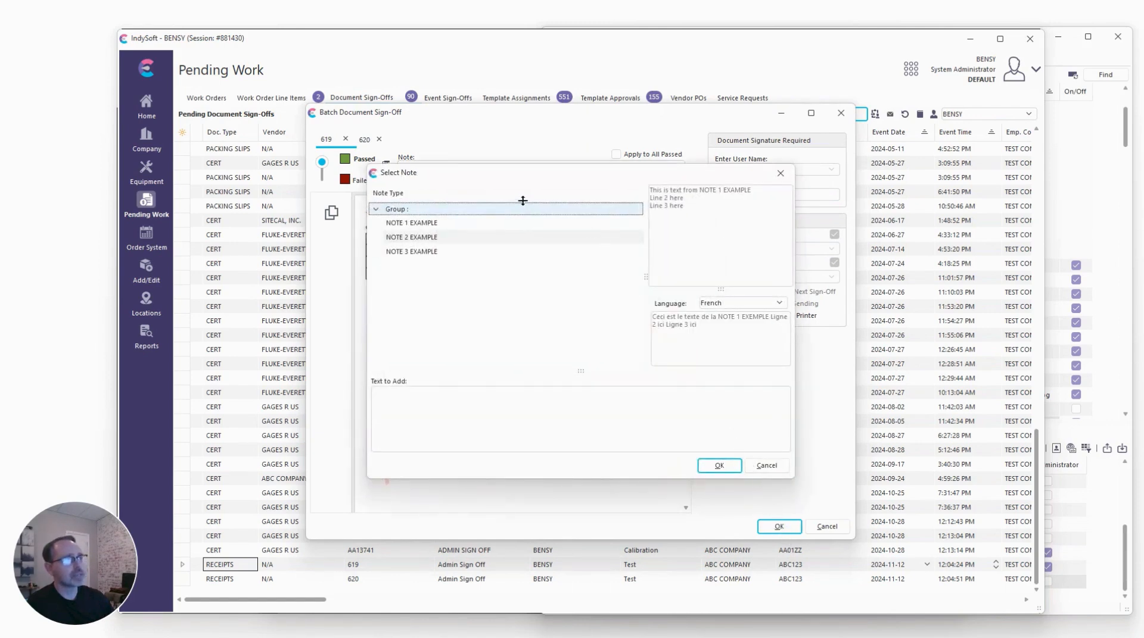
Insert the NOTE 2 EXAMPLE text as the sign-off note for receipt 619.
left_click_drag(475, 179, 430, 214)
left_click(400, 258)
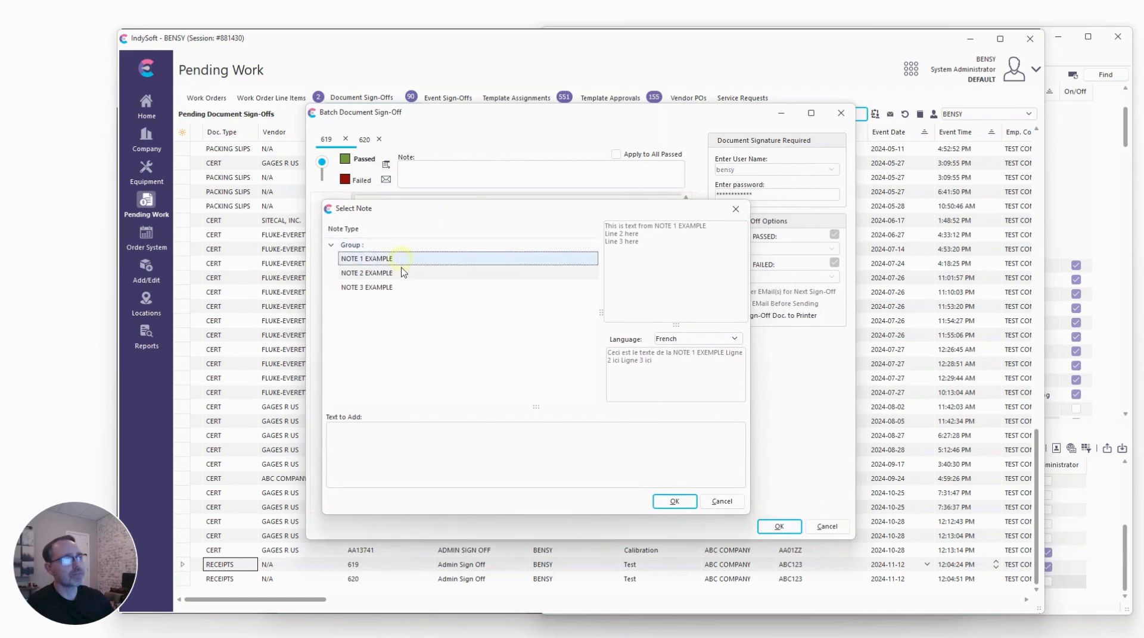
left_click(403, 272)
left_click(400, 265)
left_click(398, 274)
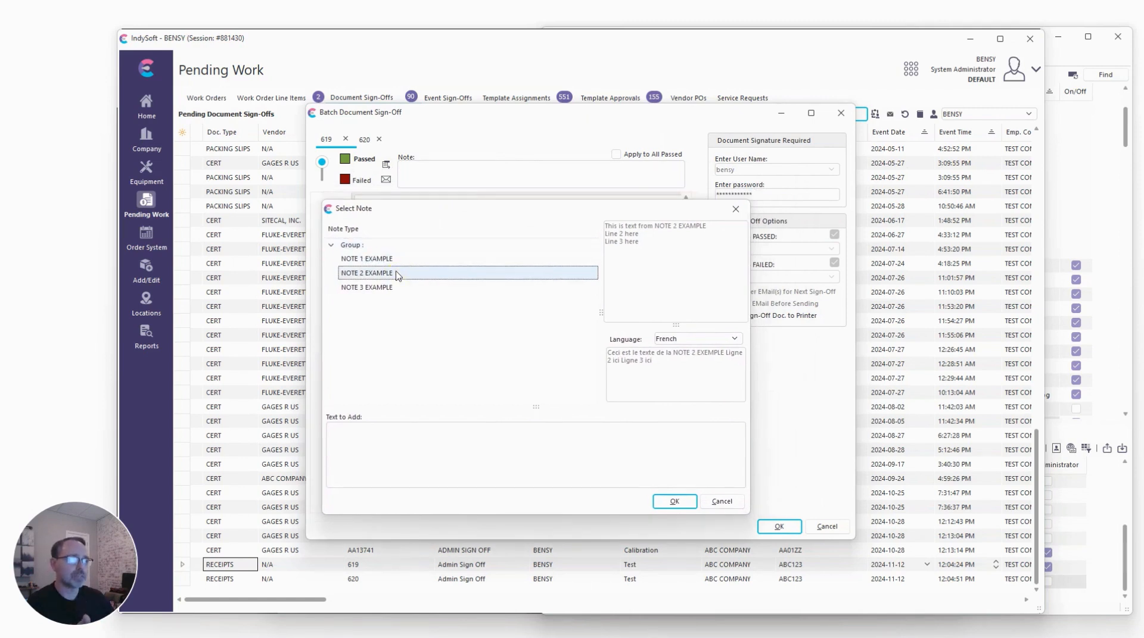
double_click(398, 274)
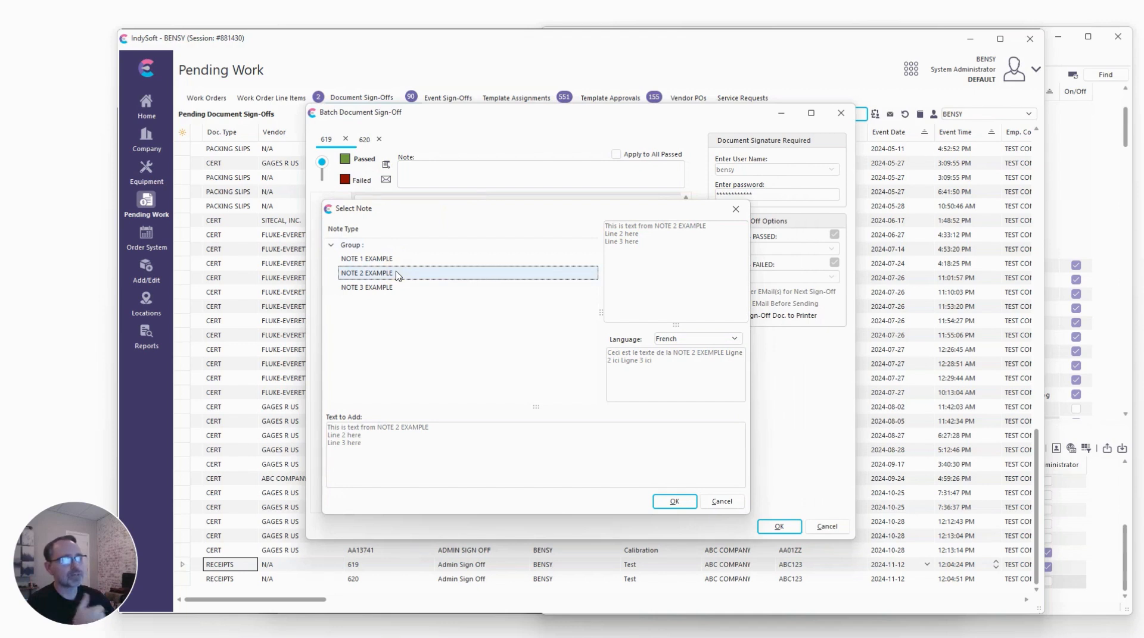
left_click(674, 502)
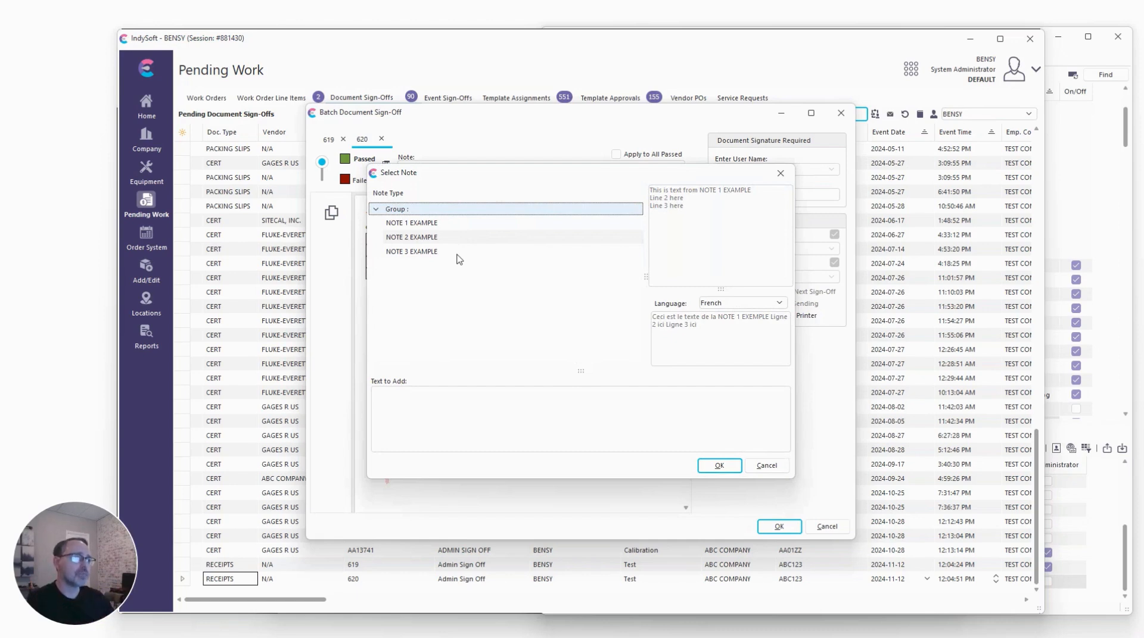
Insert the NOTE 3 EXAMPLE text as the sign-off note for receipt 620 and confirm the batch sign-off.
left_click(454, 253)
double_click(454, 253)
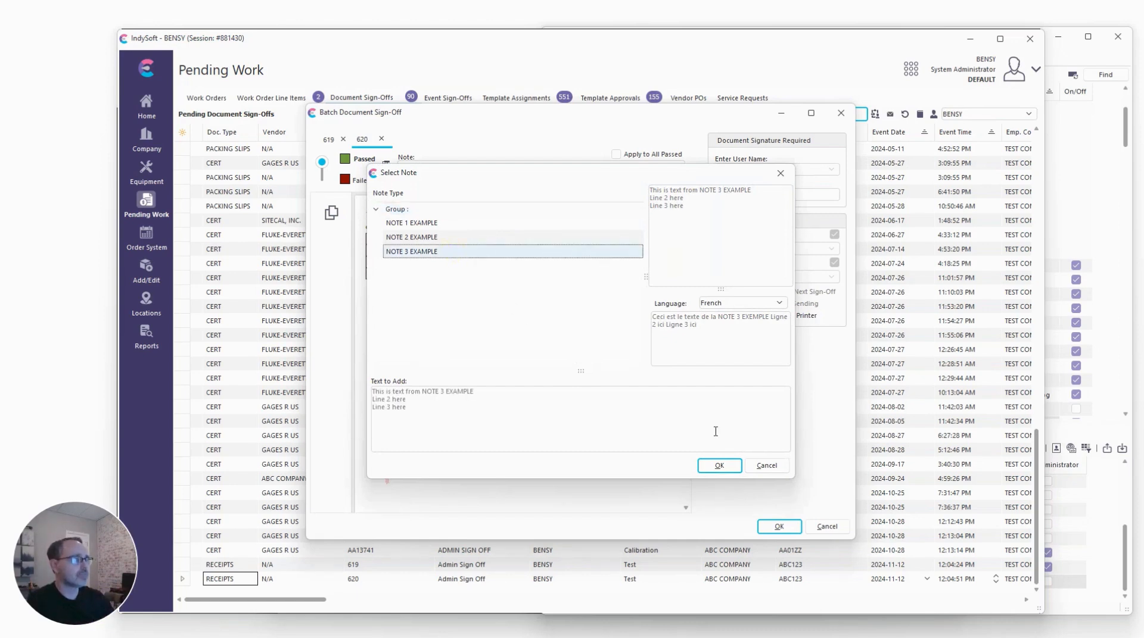
left_click(719, 466)
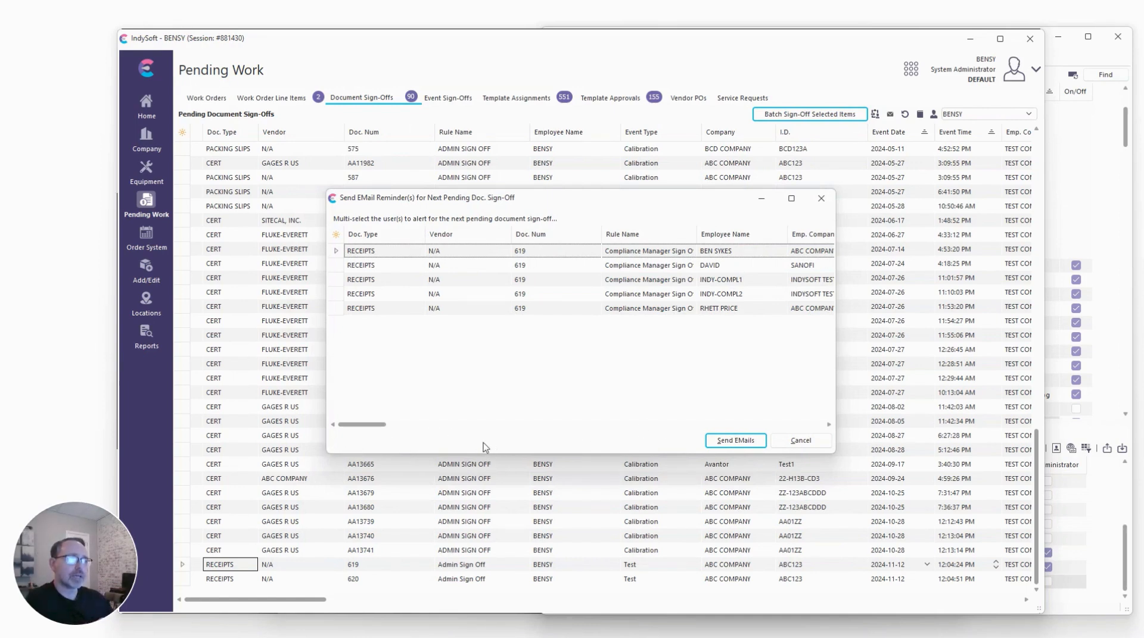
Send the email reminder for receipt 619's next pending sign-off to the selected user.
left_click(1115, 280)
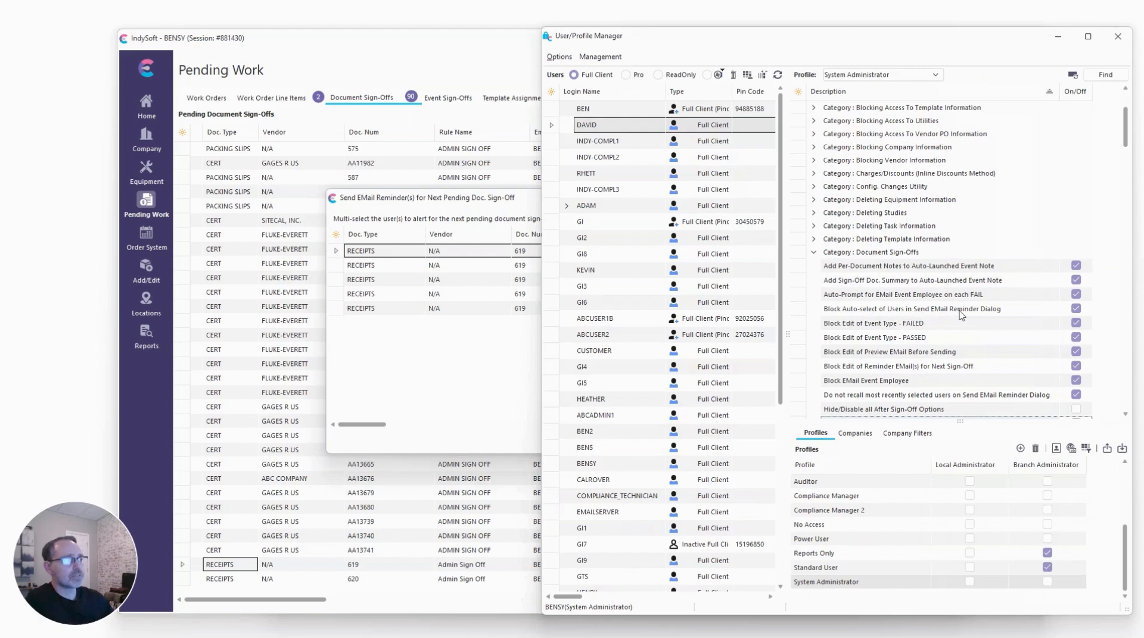
left_click(528, 208)
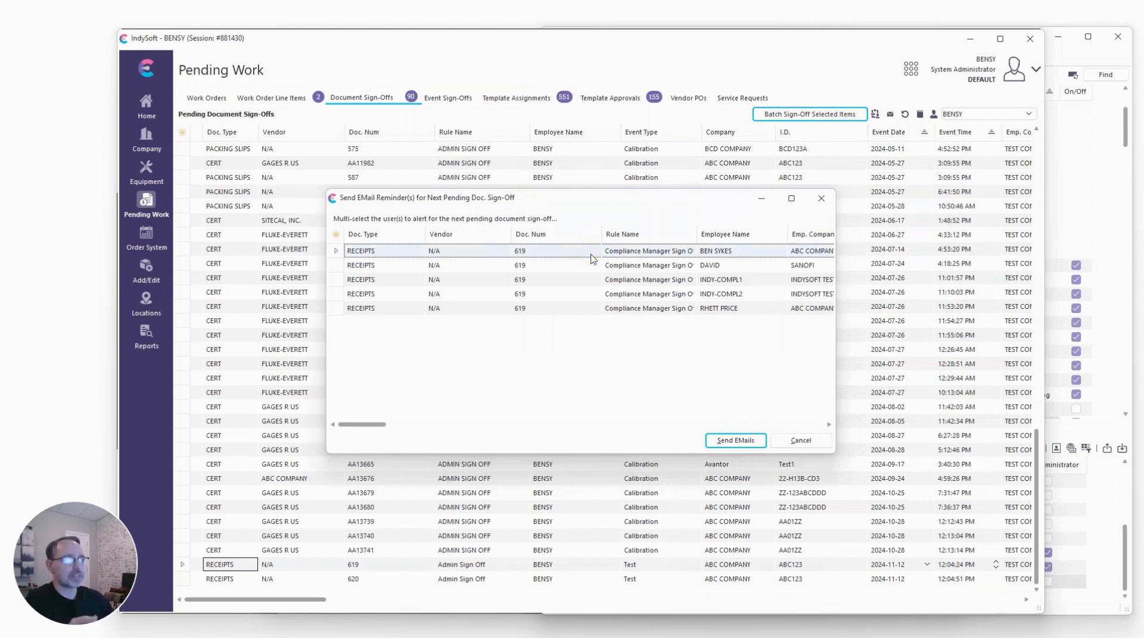
left_click(729, 441)
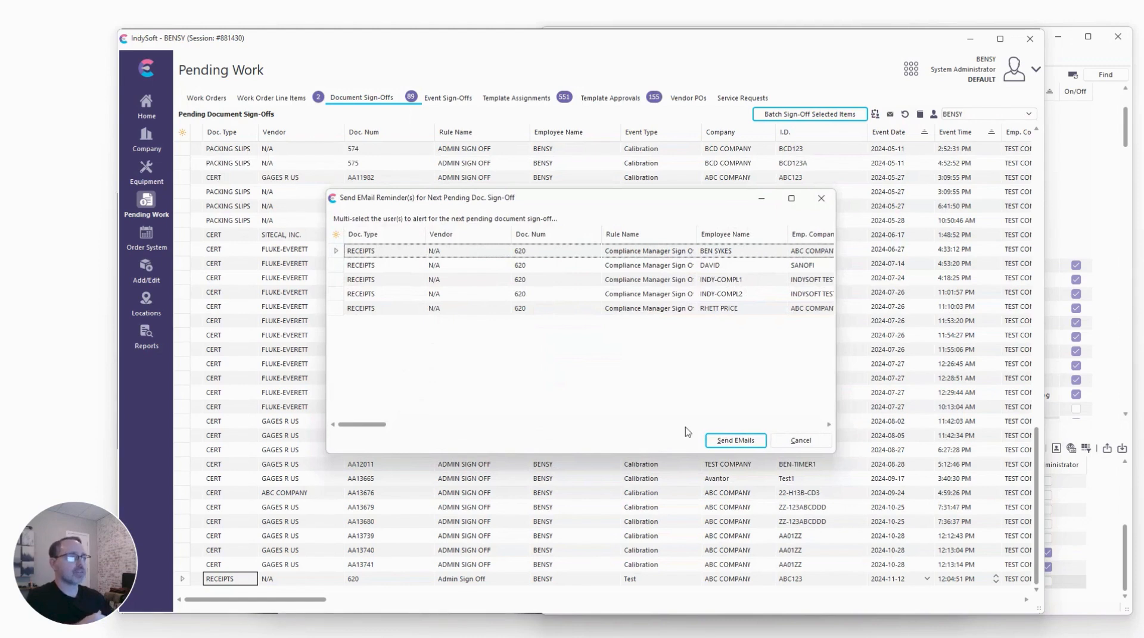
Pick a recipient and send the email reminder for receipt 620's next pending sign-off.
left_click(572, 266)
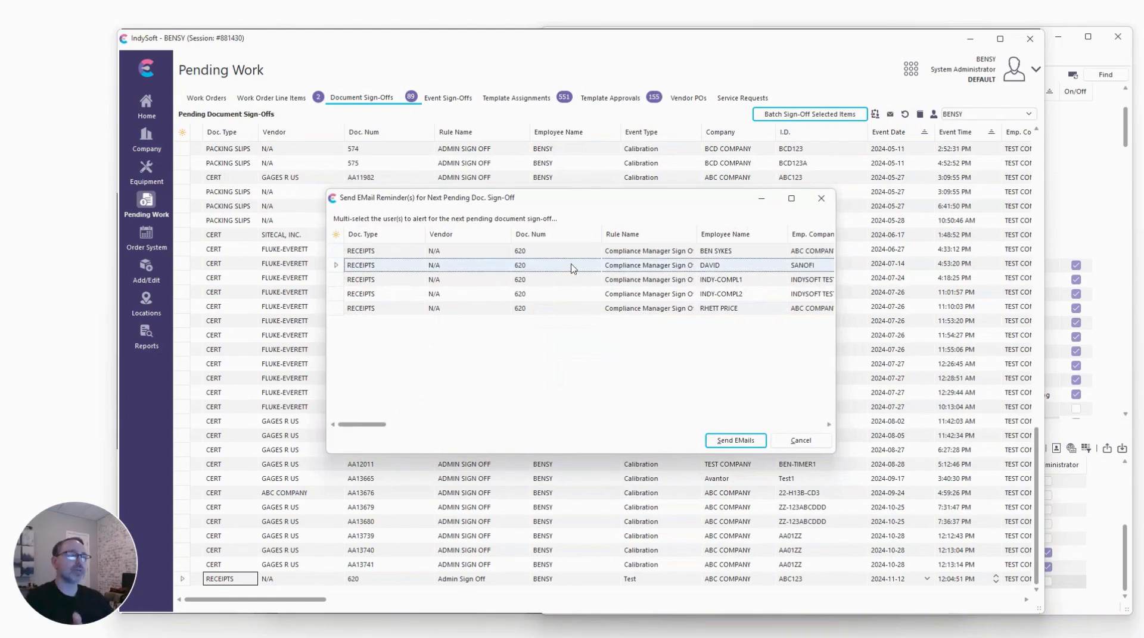
left_click(571, 251)
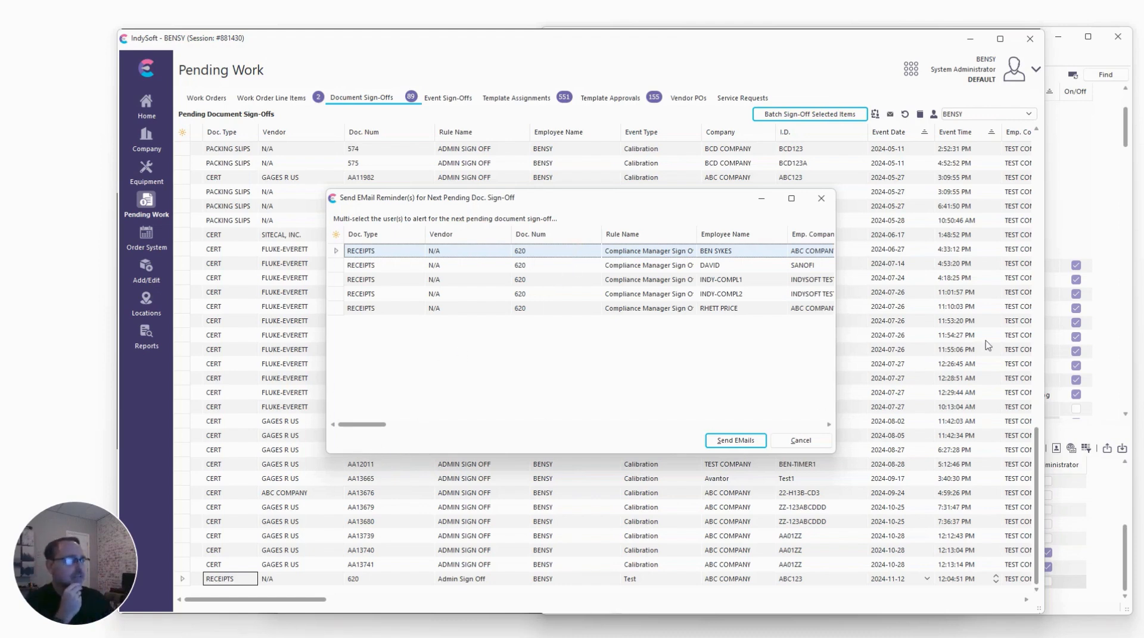
left_click(739, 442)
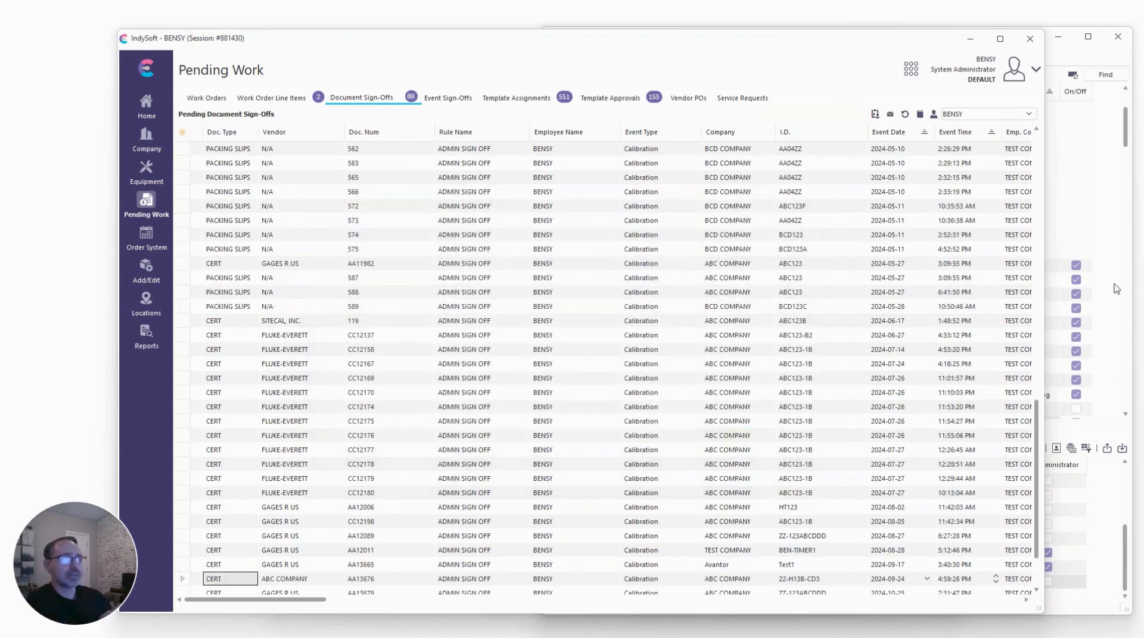